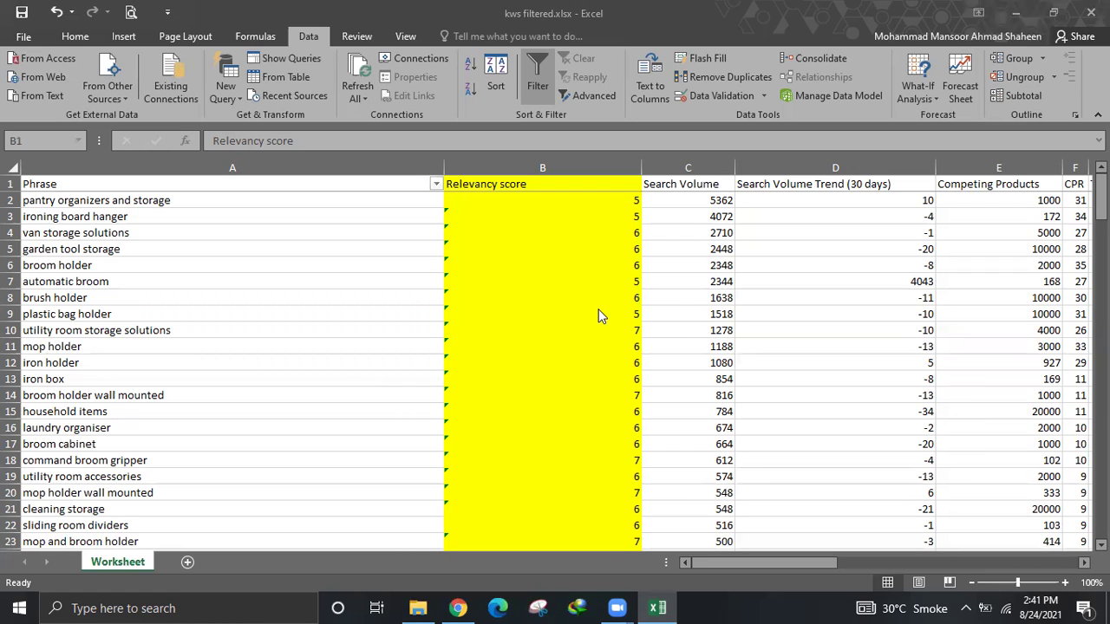
- Fill the entire "broom holder" row with yellow
{"action": "left_click", "coordinate": [703, 165]}
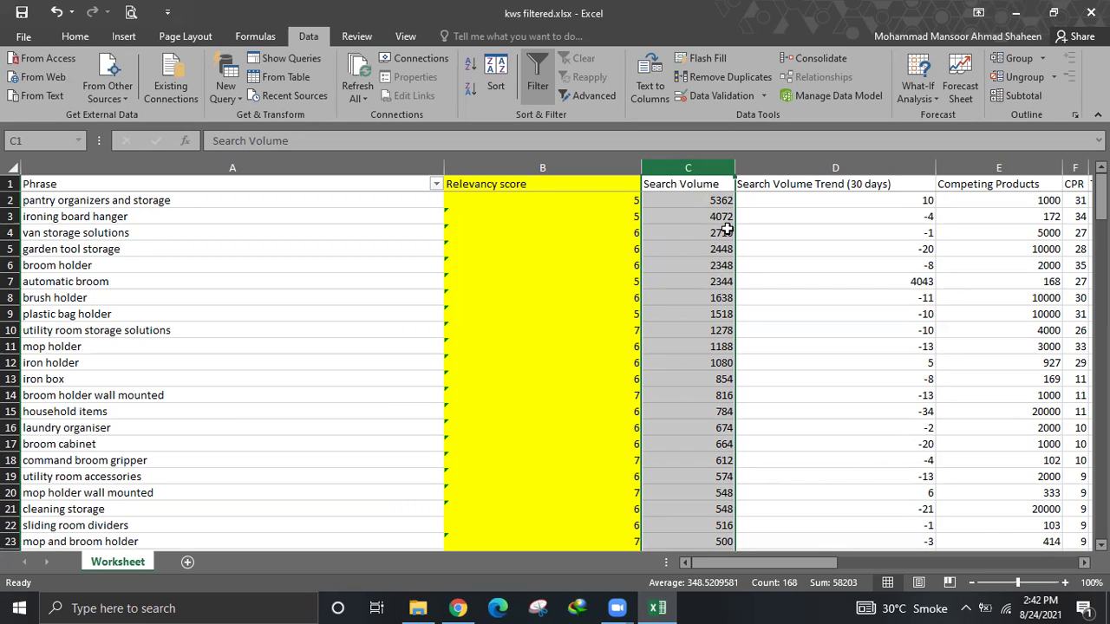
{"action": "left_click", "coordinate": [343, 246]}
{"action": "left_click", "coordinate": [328, 277]}
{"action": "left_click", "coordinate": [328, 267]}
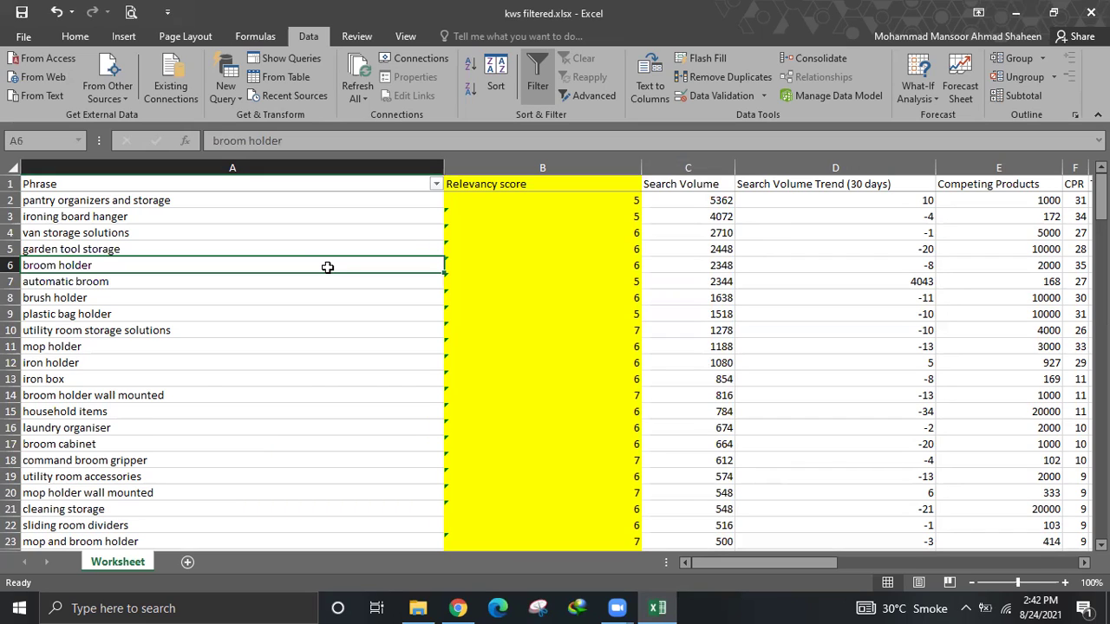
{"action": "left_click", "coordinate": [9, 265]}
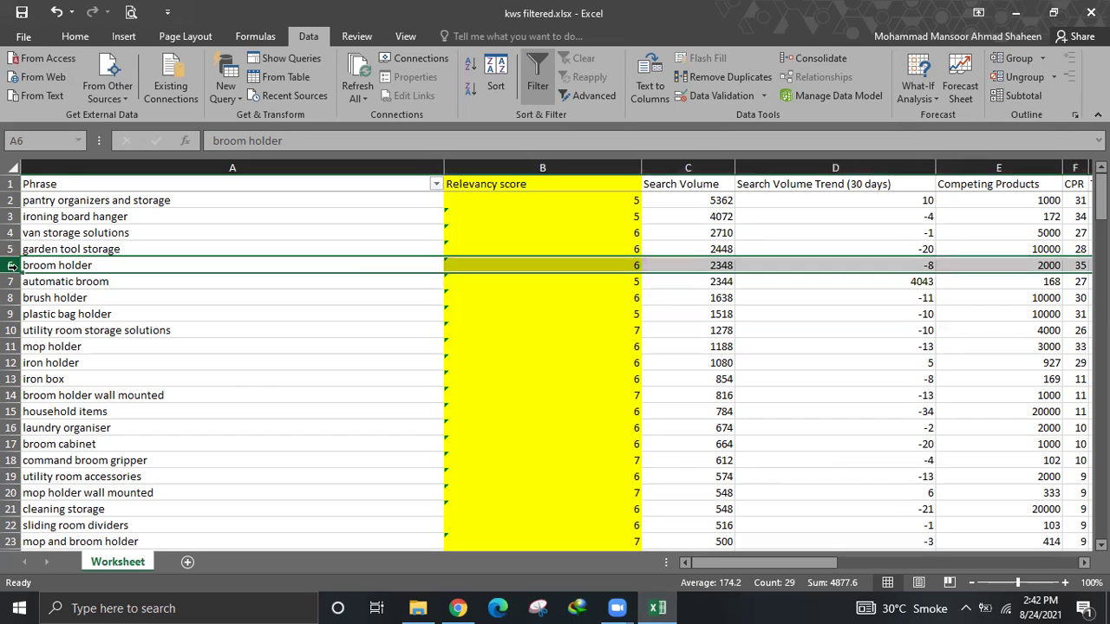
{"action": "left_click", "coordinate": [74, 36]}
{"action": "left_click", "coordinate": [247, 90]}
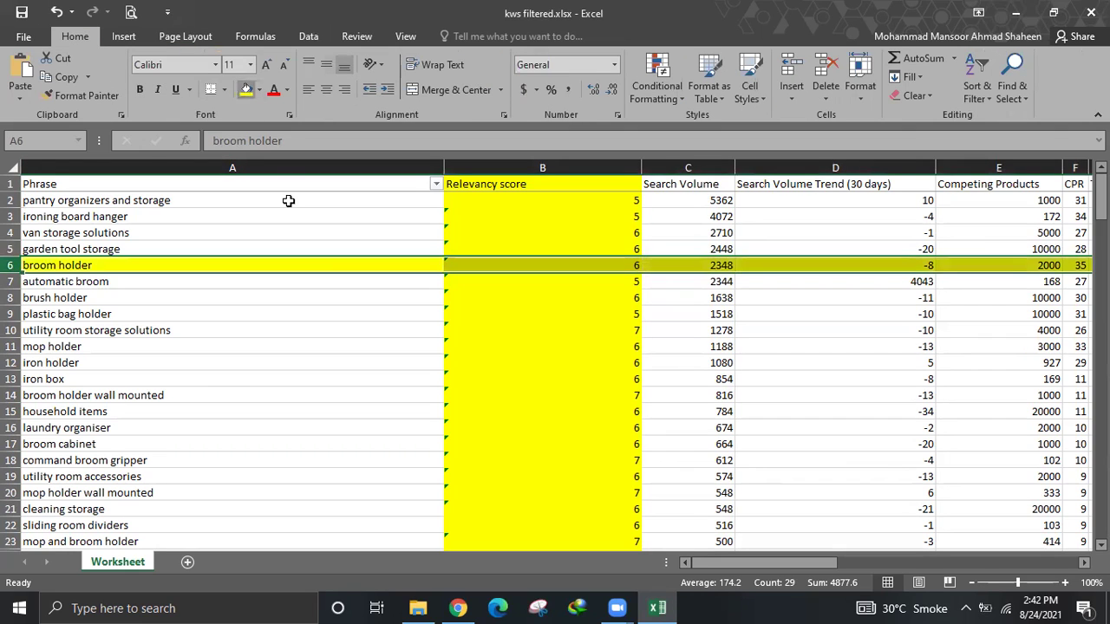
{"action": "left_click", "coordinate": [685, 345]}
{"action": "left_click", "coordinate": [88, 264]}
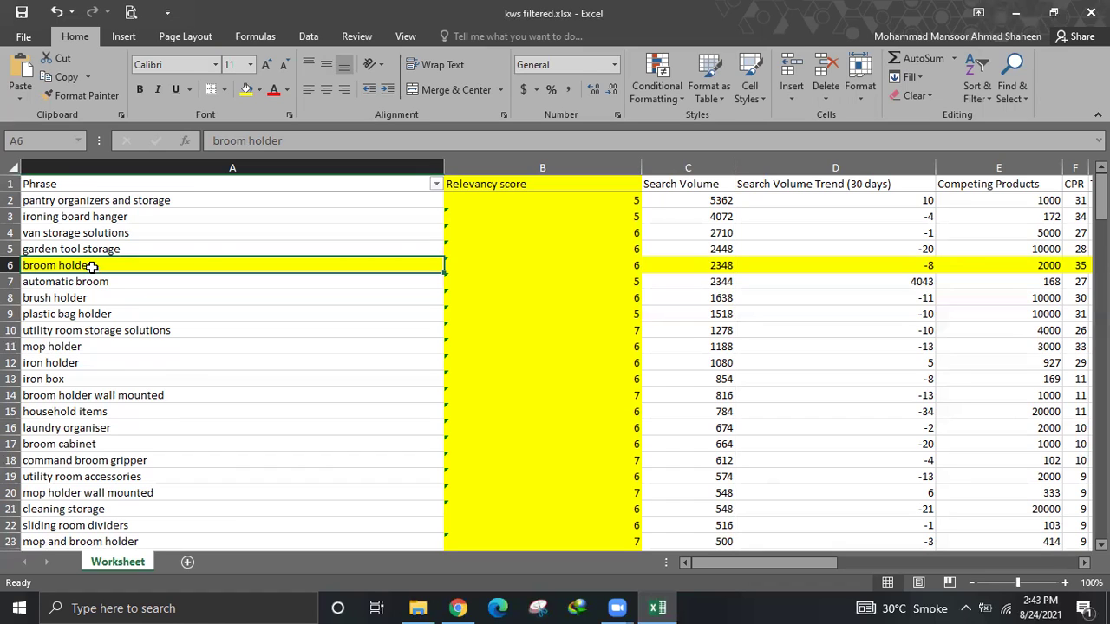
- Filter the Phrase column to show only phrases containing "broom holder"
{"action": "left_click", "coordinate": [436, 183]}
{"action": "left_click", "coordinate": [367, 326]}
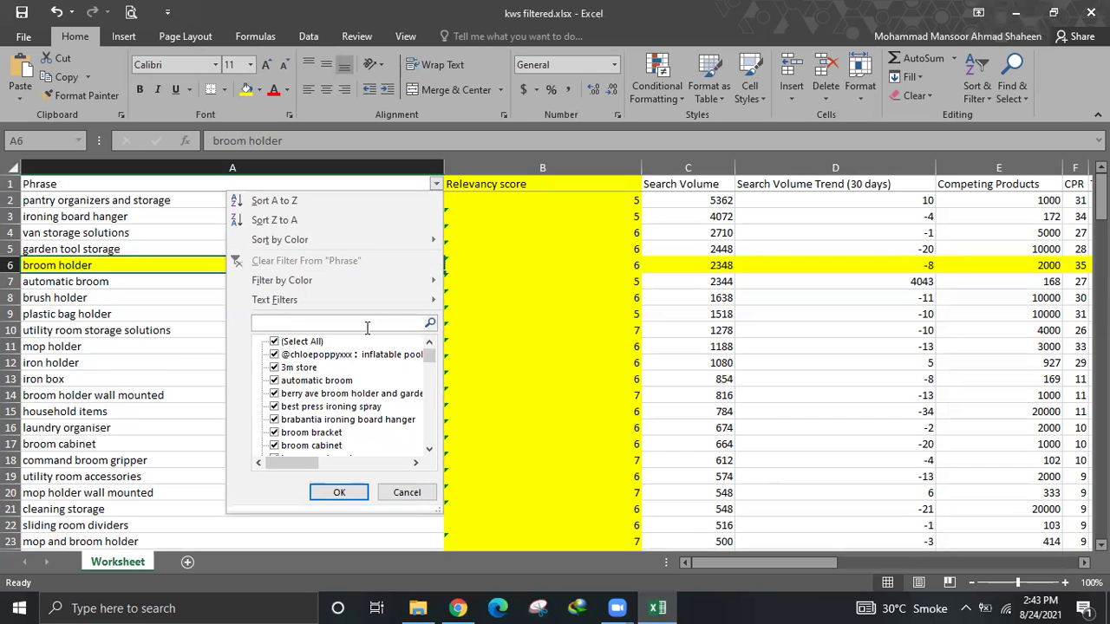
{"action": "type", "text": "broom"}
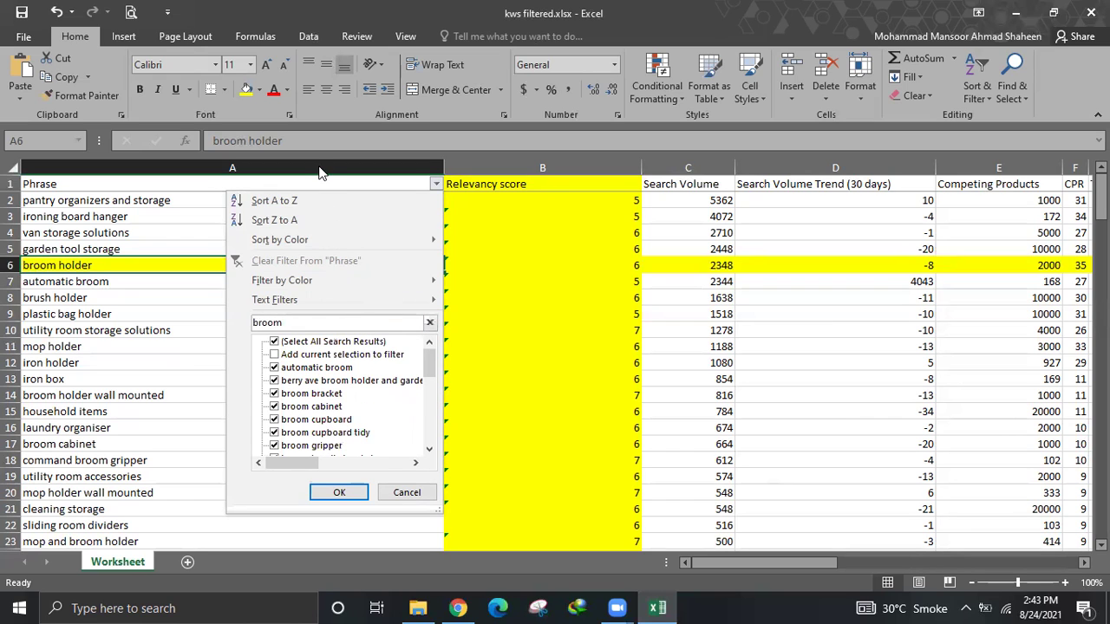
{"action": "type", "text": " h"}
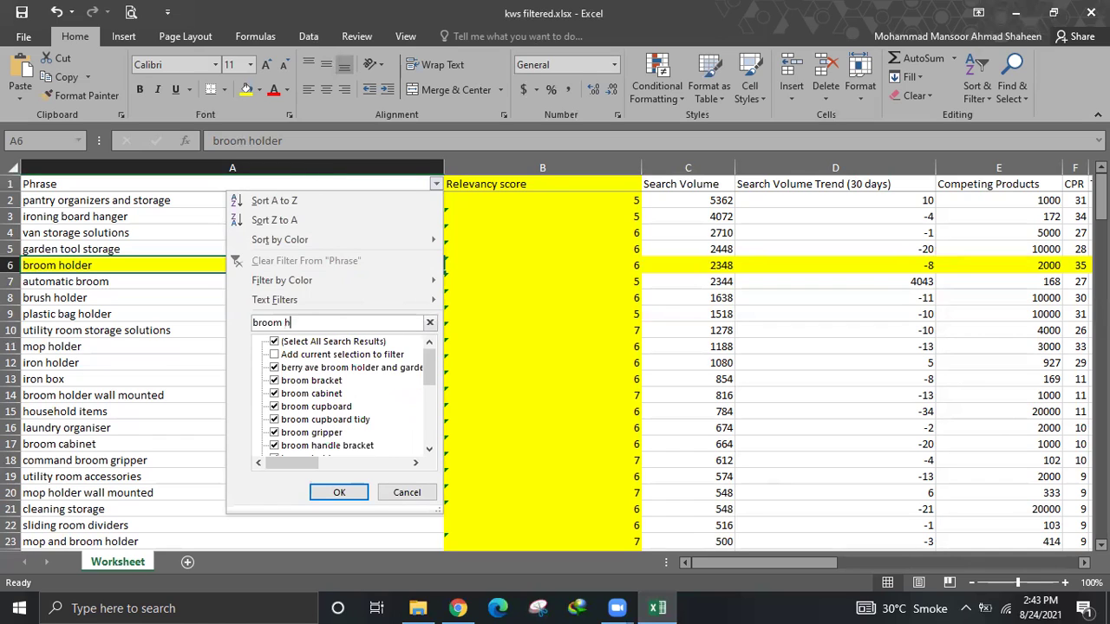
{"action": "type", "text": "older"}
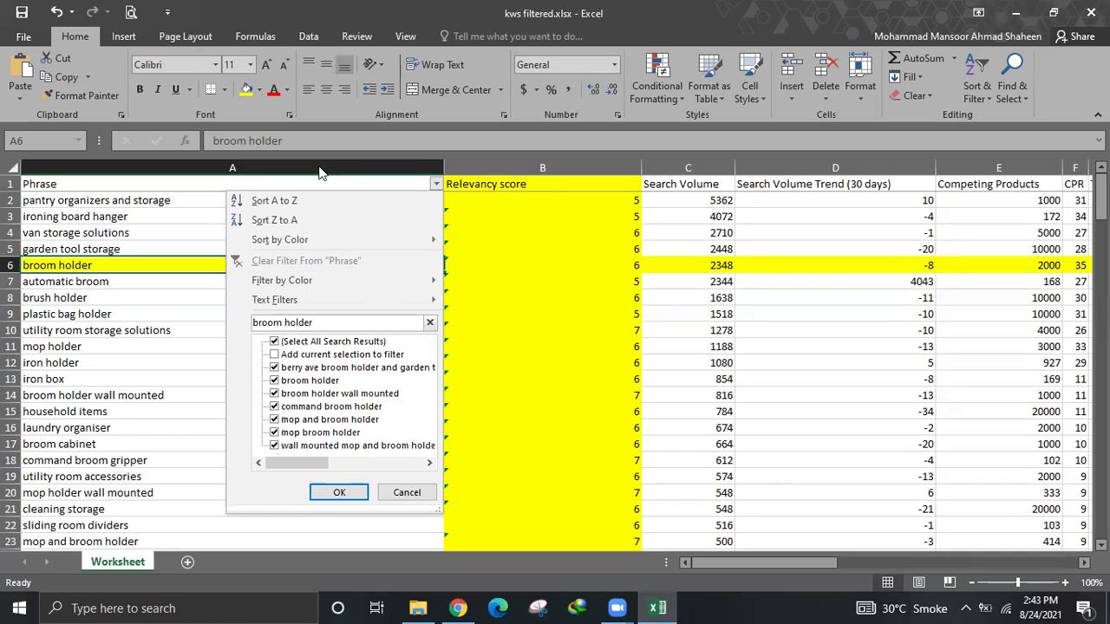
{"action": "left_click", "coordinate": [349, 492]}
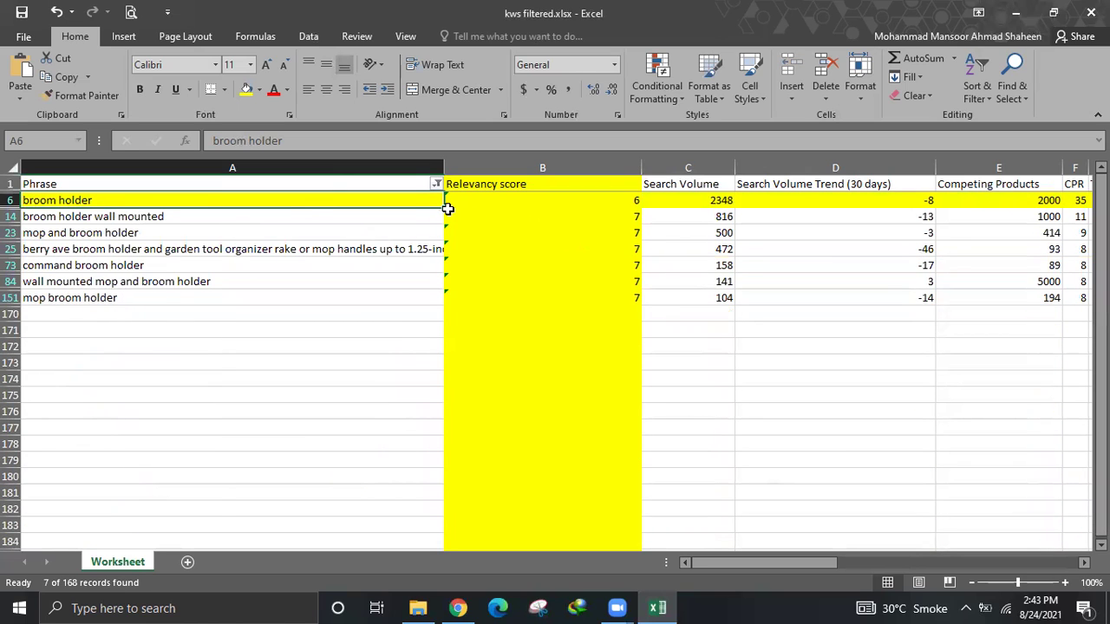
- Fill all the filtered "broom holder" rows, from row 6 to row 151, with light blue
{"action": "left_click", "coordinate": [10, 200]}
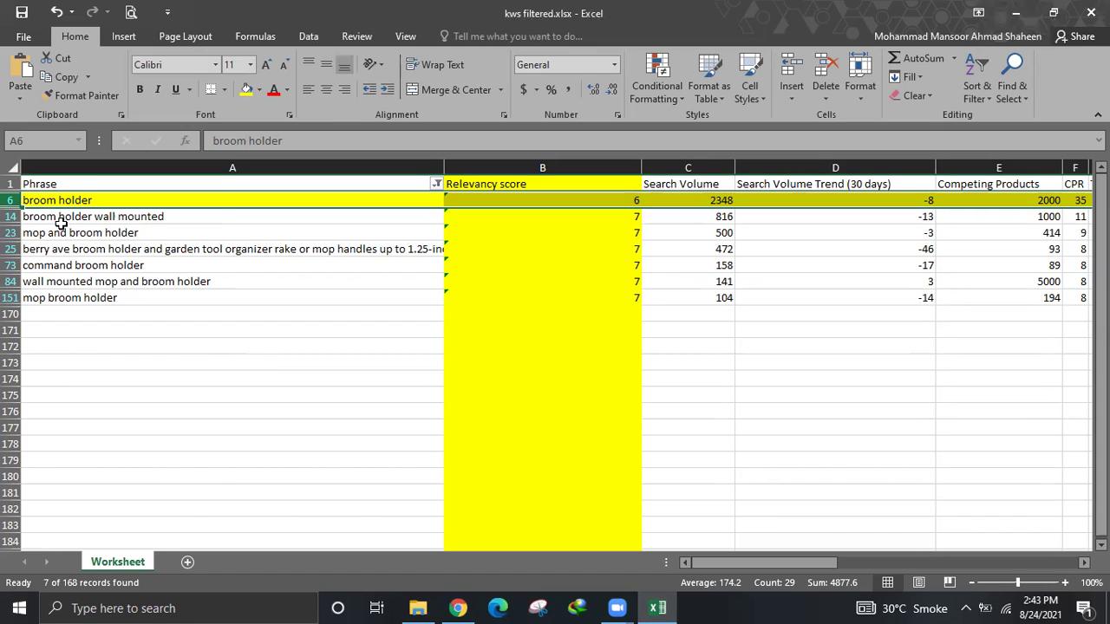
{"action": "key", "text": "shift+Down"}
{"action": "key", "text": "shift+Down"}
{"action": "key", "text": "shift+Down"}
{"action": "key", "text": "shift+Down"}
{"action": "key", "text": "shift+Down"}
{"action": "key", "text": "shift+Down"}
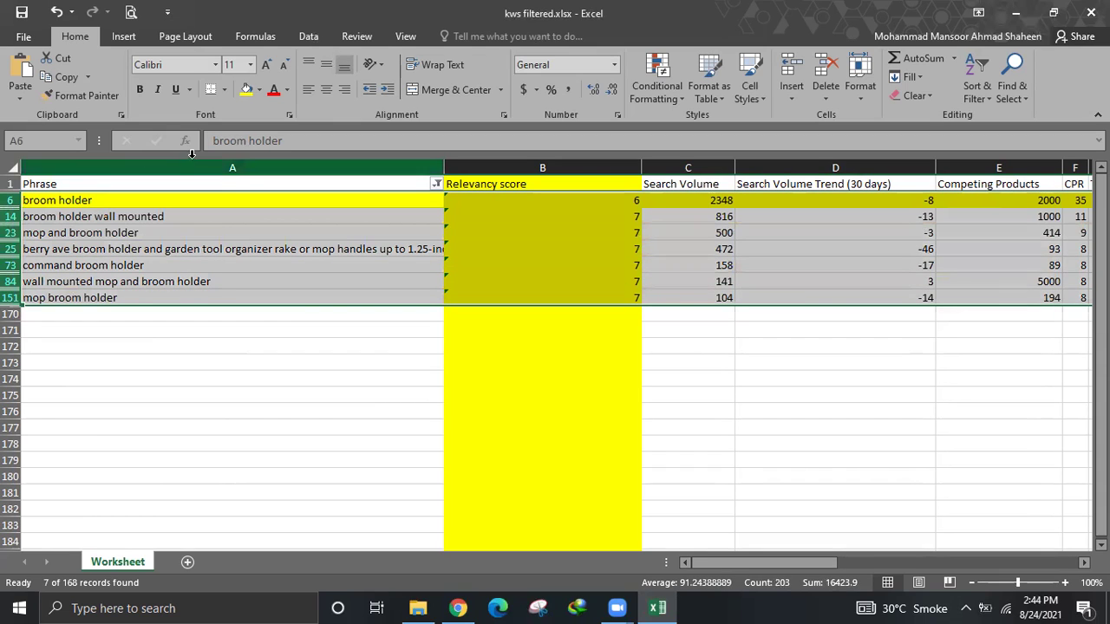
{"action": "left_click", "coordinate": [258, 90]}
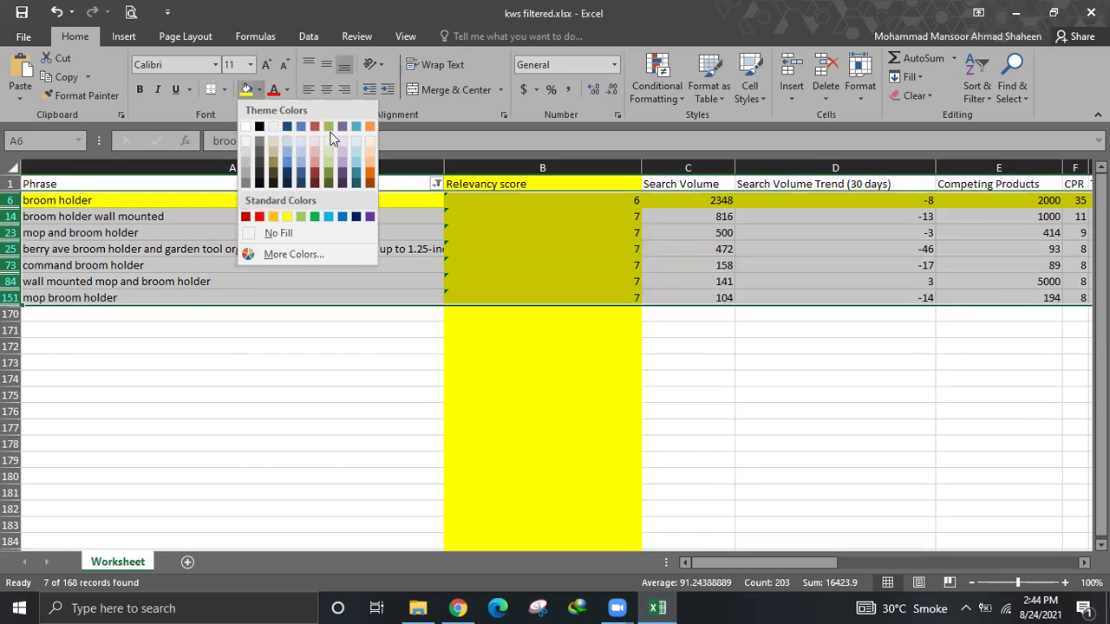
{"action": "left_click", "coordinate": [326, 216]}
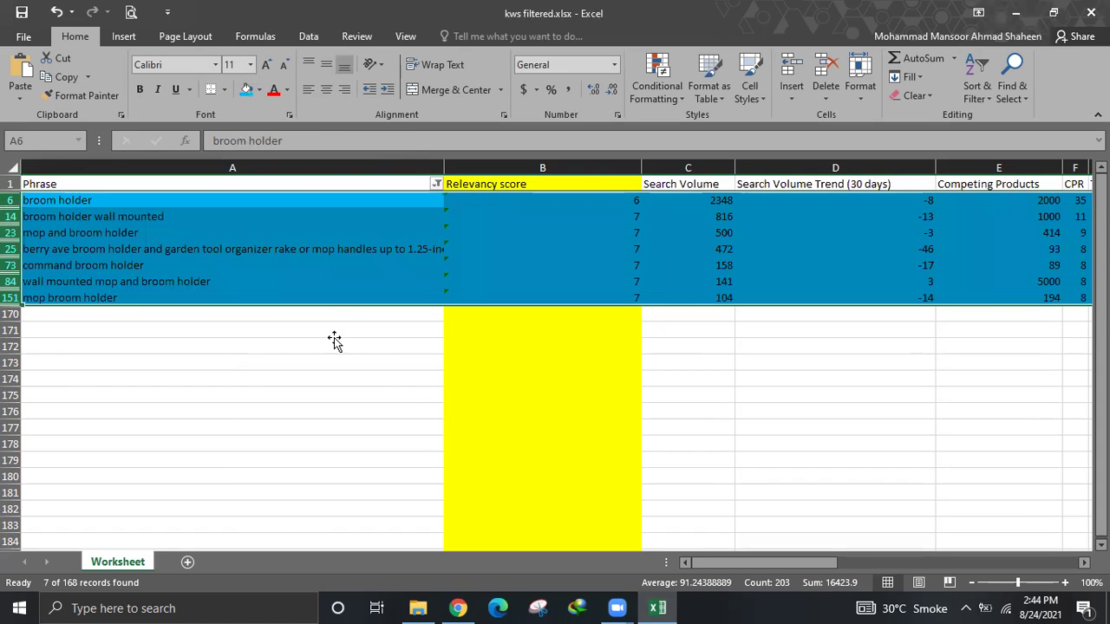
{"action": "left_click", "coordinate": [337, 344]}
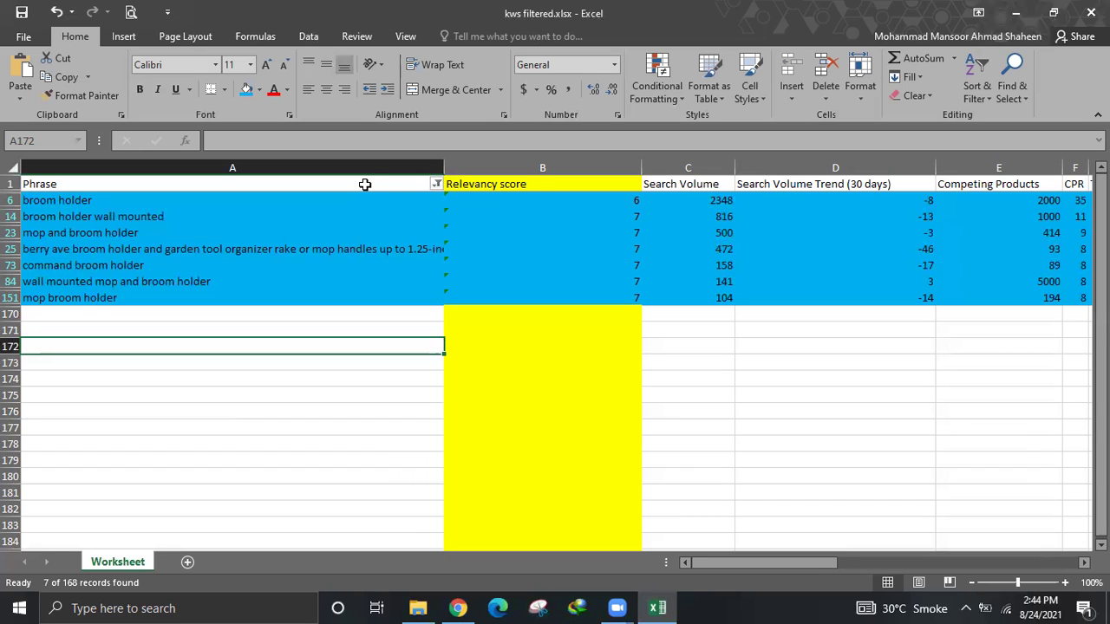
- Clear the filter from the Phrase column to show the full keyword list again
{"action": "left_click", "coordinate": [437, 187]}
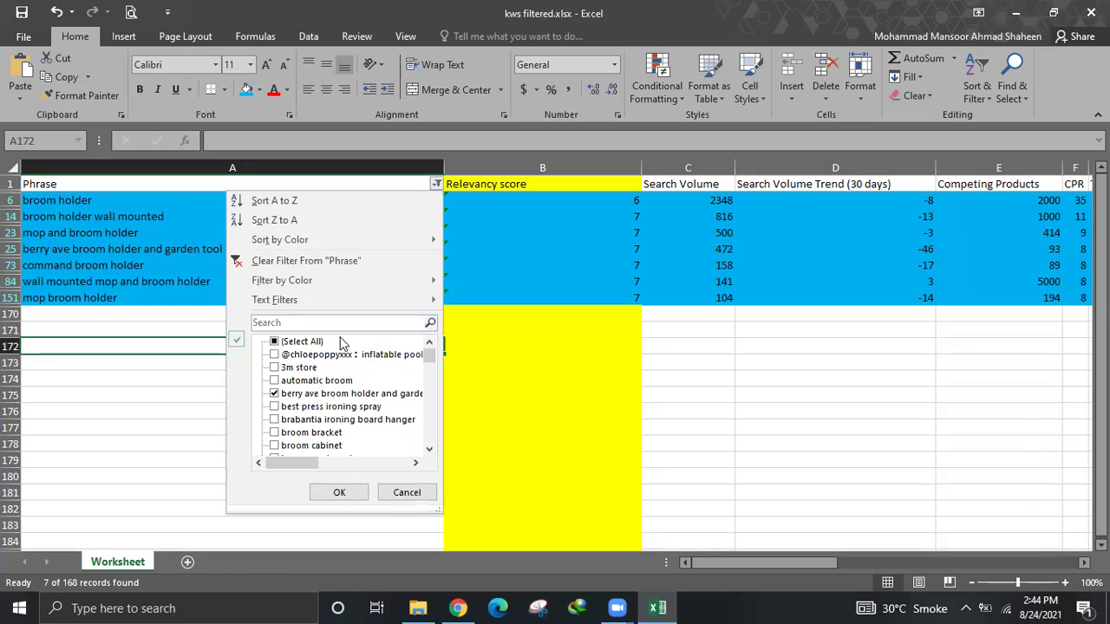
{"action": "left_click", "coordinate": [349, 255]}
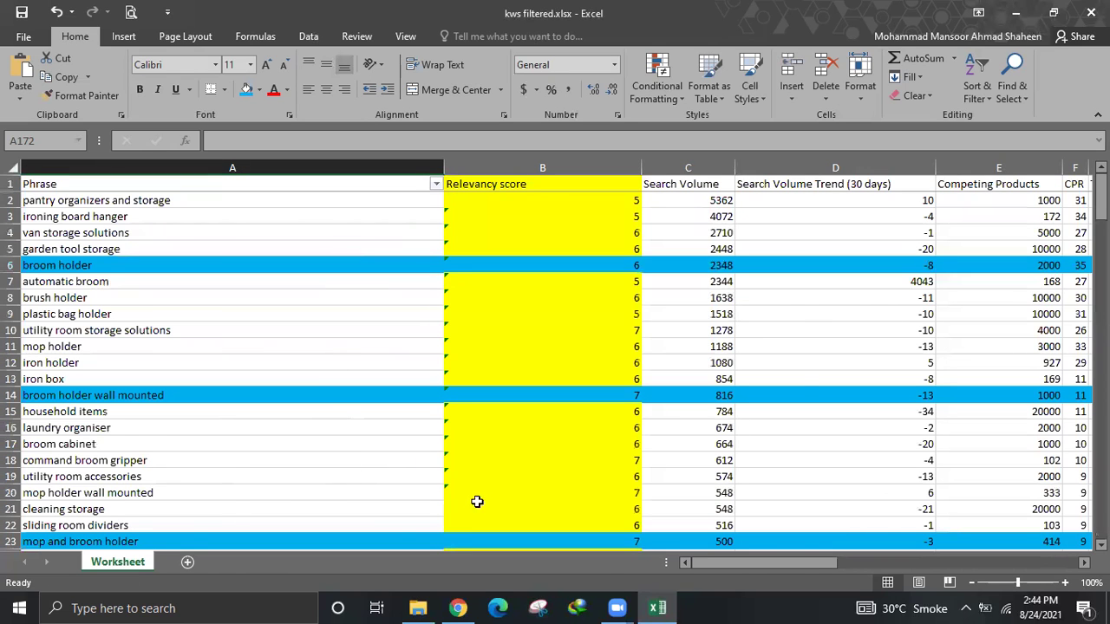
{"action": "mouse_move", "coordinate": [1099, 198]}
{"action": "left_mouse_down"}
{"action": "mouse_move", "coordinate": [1099, 295]}
{"action": "mouse_move", "coordinate": [1099, 200]}
{"action": "left_mouse_up"}
- Examine the uncoloured phrases between rows 3 and 12 for the next main keyword
{"action": "left_click", "coordinate": [371, 359]}
{"action": "left_click", "coordinate": [376, 346]}
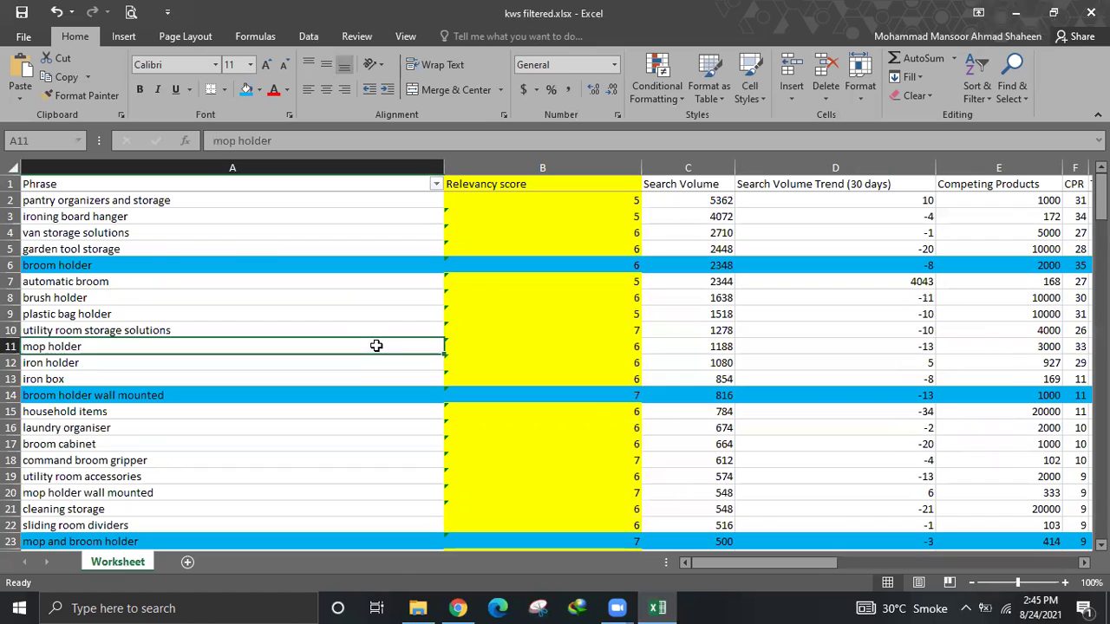
{"action": "left_click", "coordinate": [208, 216]}
{"action": "left_click", "coordinate": [208, 235]}
{"action": "left_click", "coordinate": [211, 260]}
{"action": "left_click", "coordinate": [217, 296]}
{"action": "left_click", "coordinate": [221, 312]}
{"action": "left_click", "coordinate": [221, 298]}
{"action": "left_click", "coordinate": [225, 315]}
{"action": "left_click", "coordinate": [226, 330]}
{"action": "left_click", "coordinate": [229, 361]}
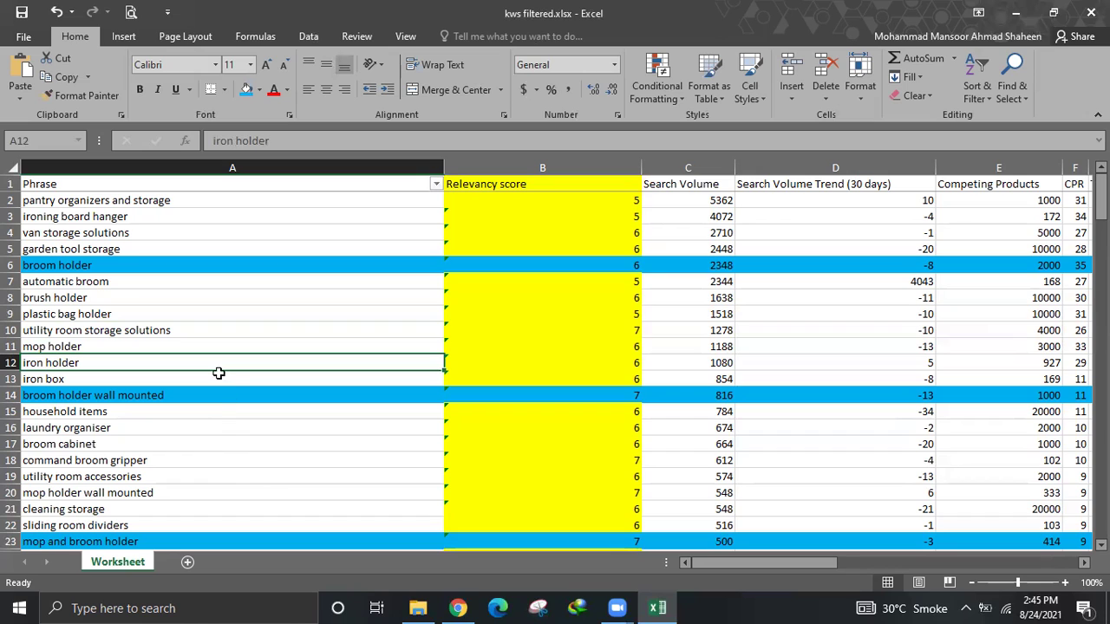
{"action": "left_click", "coordinate": [222, 347]}
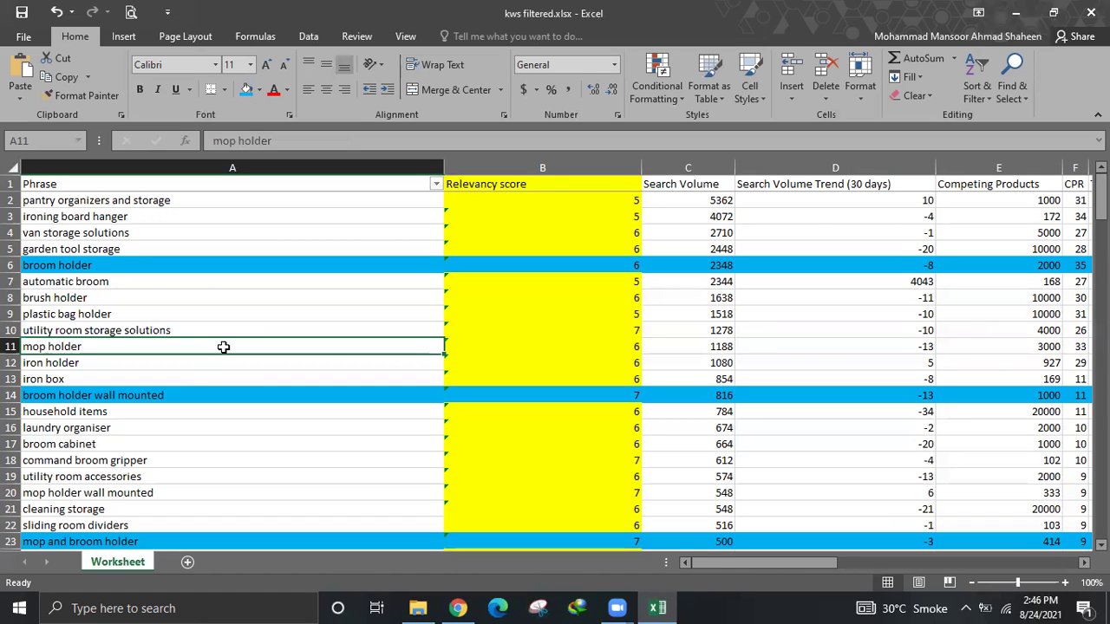
- Fill the entire "mop holder" row with orange
{"action": "left_click", "coordinate": [11, 346]}
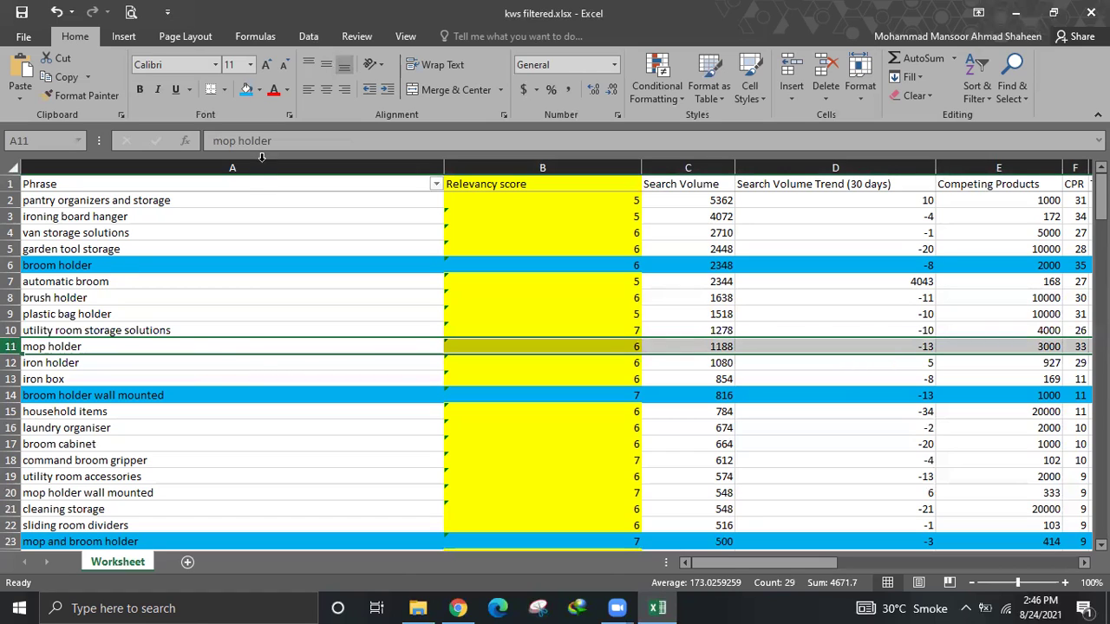
{"action": "left_click", "coordinate": [258, 89]}
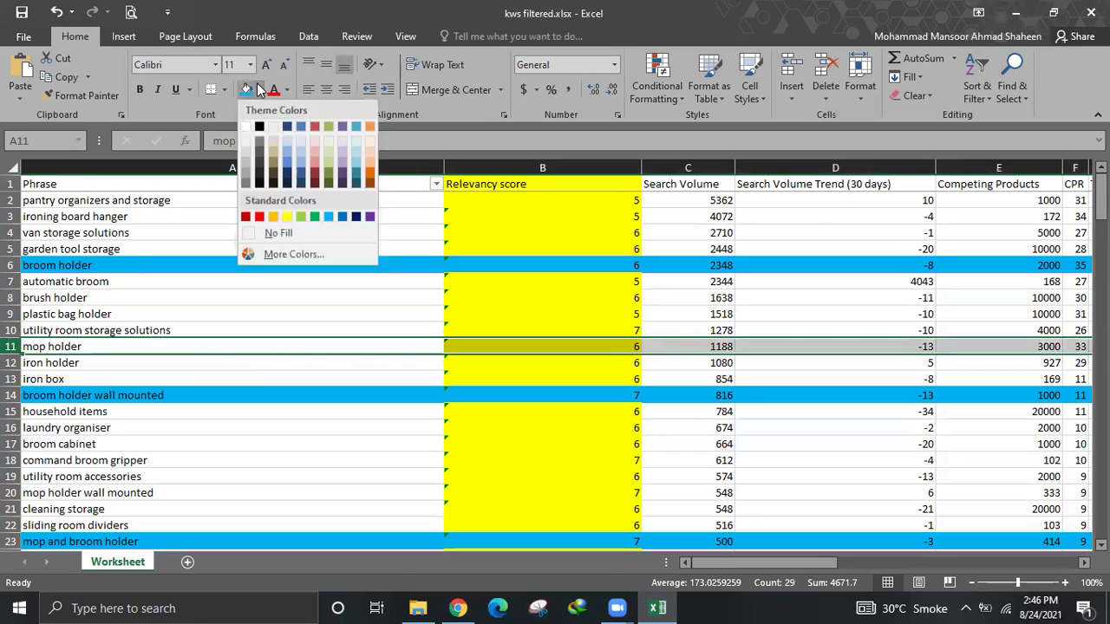
{"action": "left_click", "coordinate": [273, 216]}
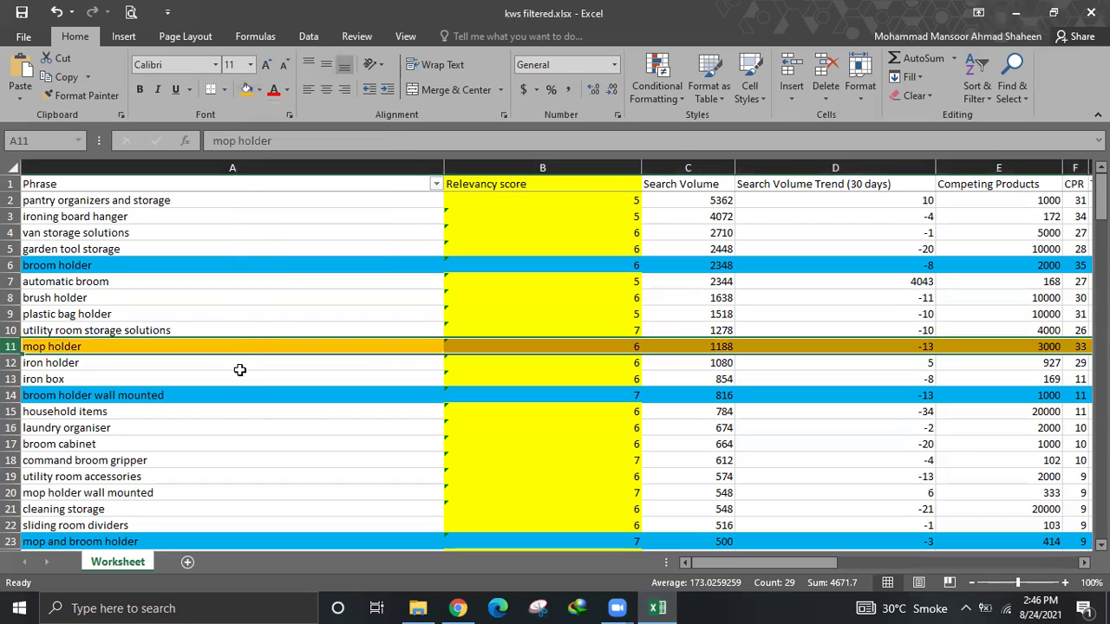
{"action": "left_click", "coordinate": [293, 297]}
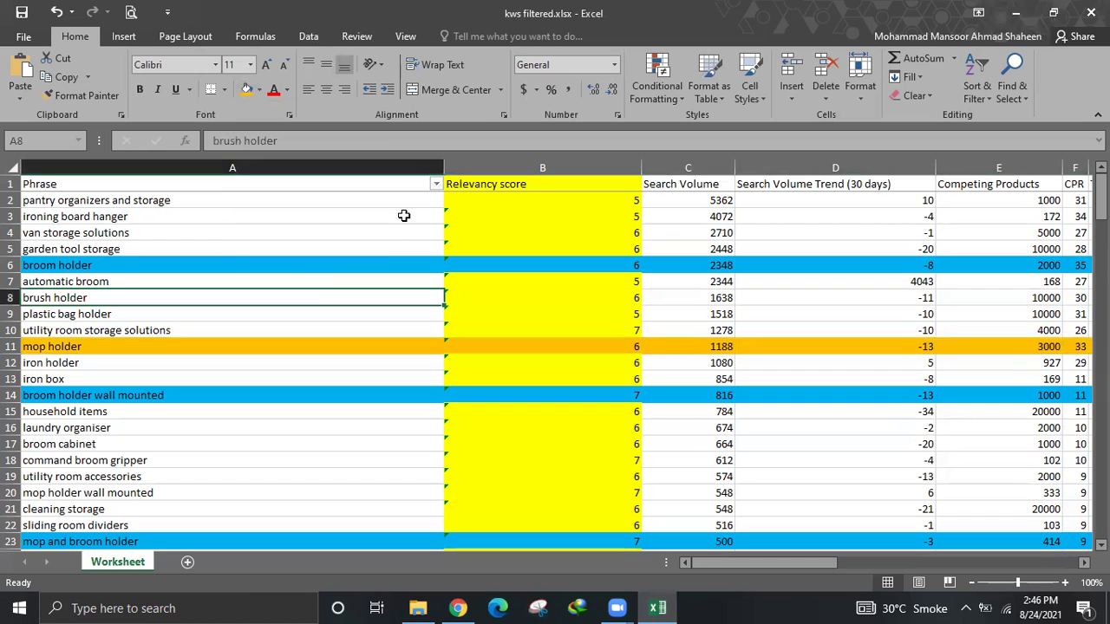
- Filter the Phrase column to show only phrases containing "mop holder"
{"action": "left_click", "coordinate": [435, 184]}
{"action": "left_click", "coordinate": [333, 322]}
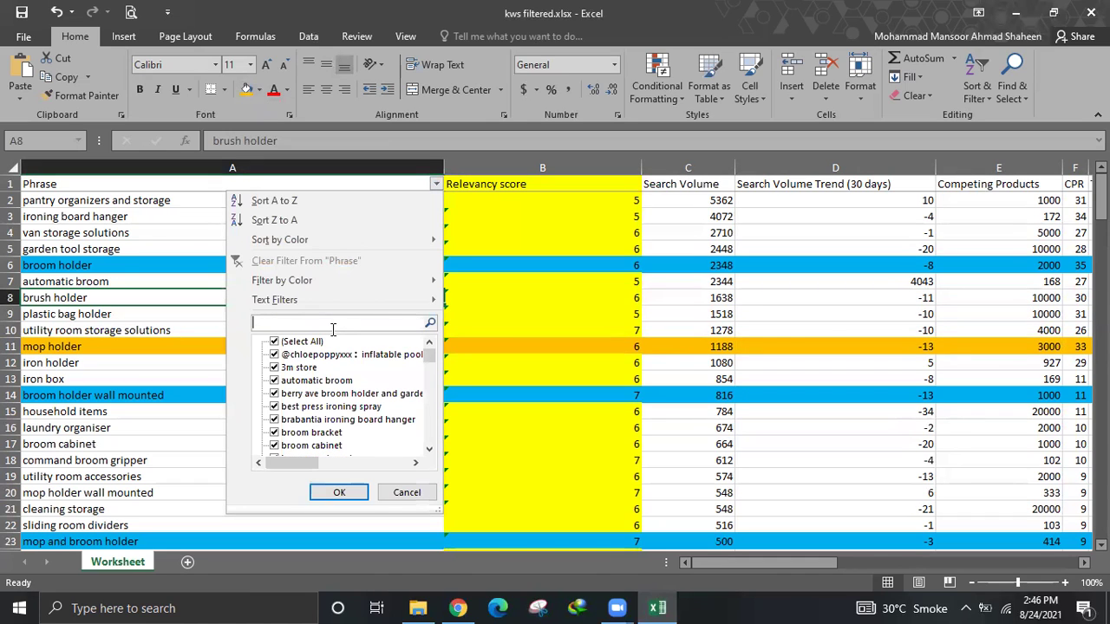
{"action": "type", "text": "mop holder"}
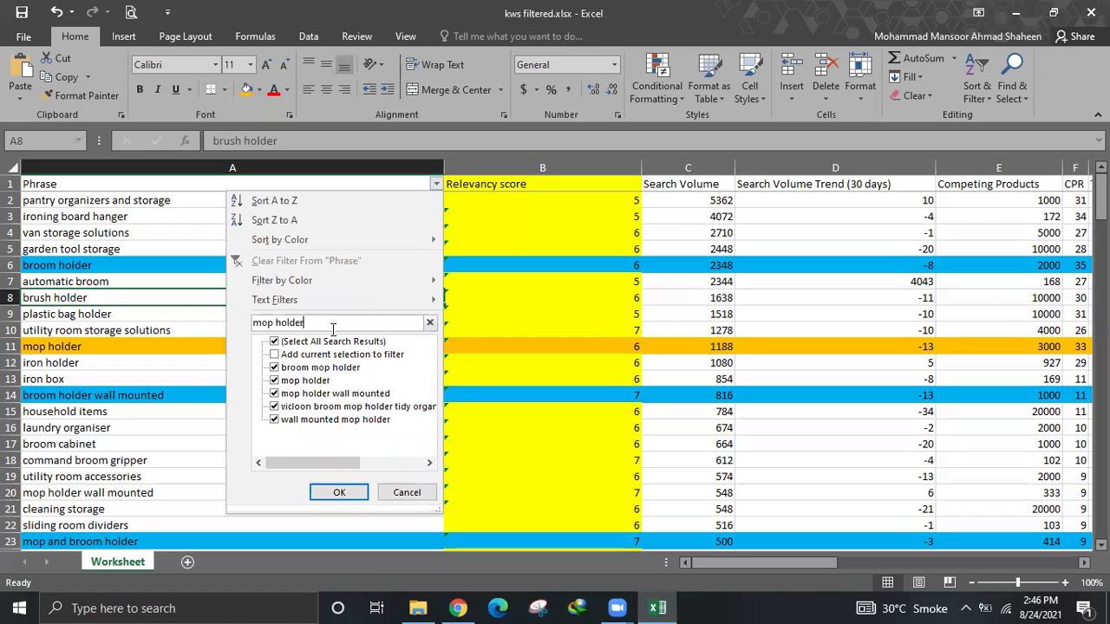
{"action": "key", "text": "Return"}
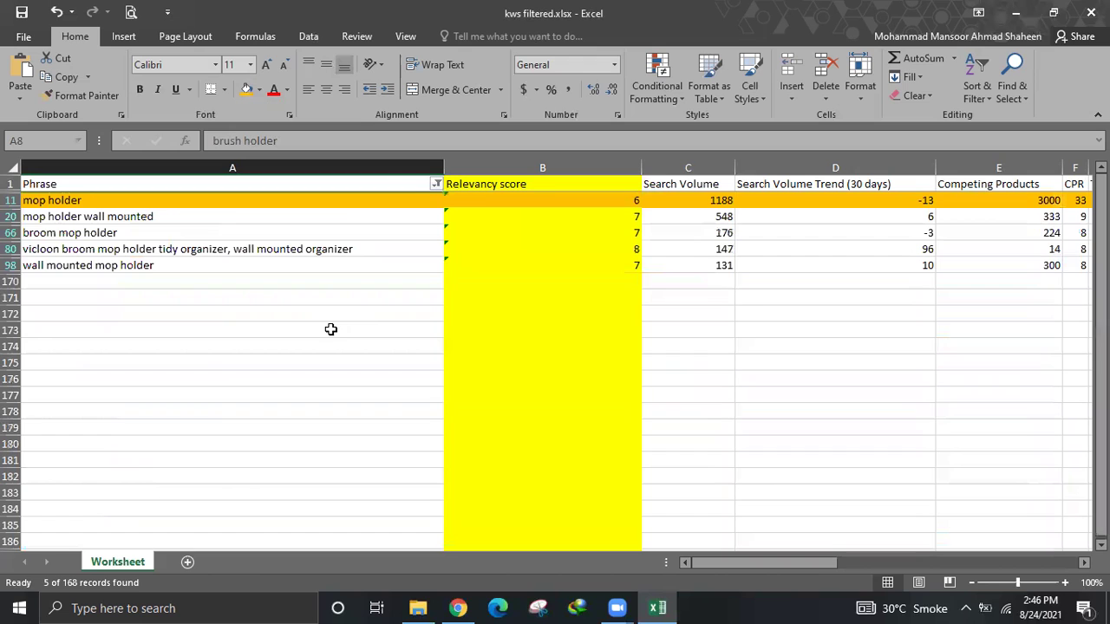
- Fill the whole Phrase column of the filtered "mop holder" list with orange
{"action": "left_click", "coordinate": [379, 168]}
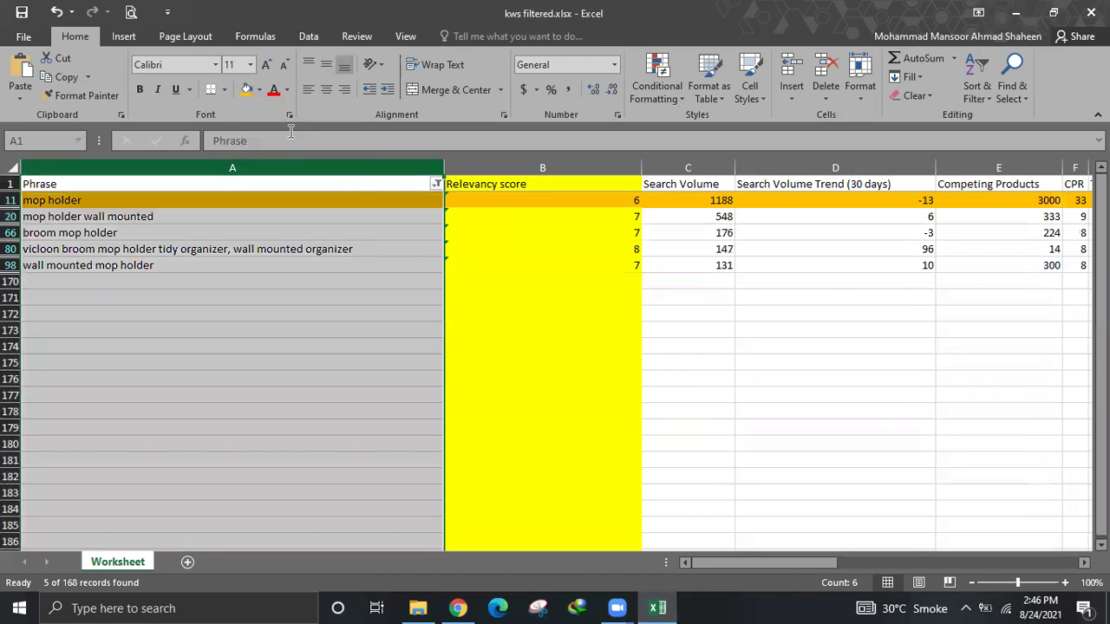
{"action": "left_click", "coordinate": [246, 89]}
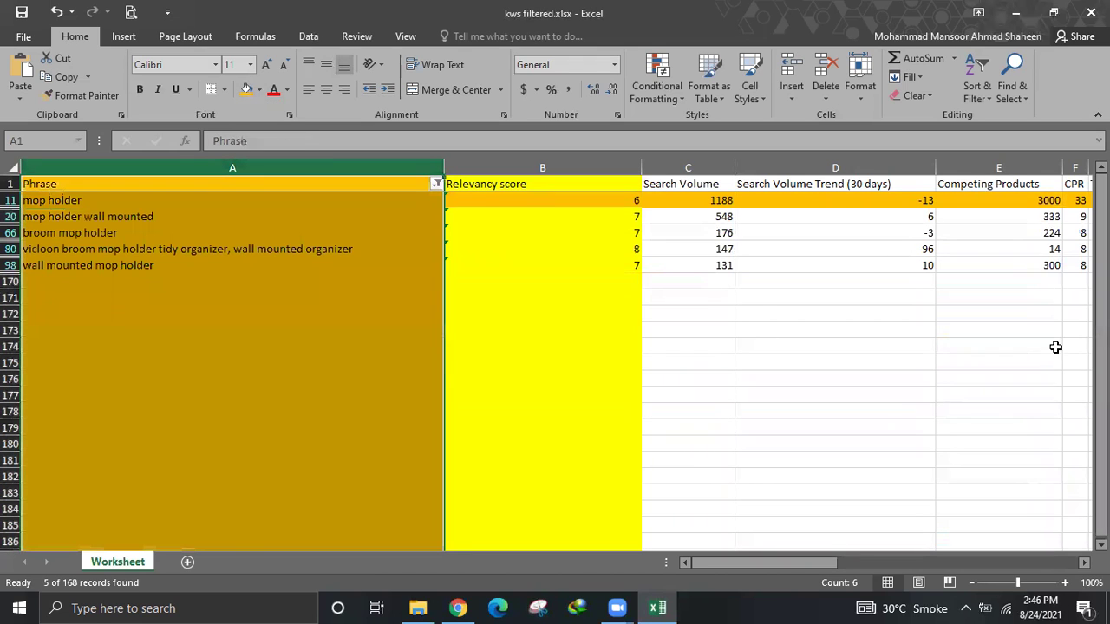
{"action": "left_click", "coordinate": [907, 359]}
{"action": "left_click", "coordinate": [328, 284]}
{"action": "left_click", "coordinate": [713, 263]}
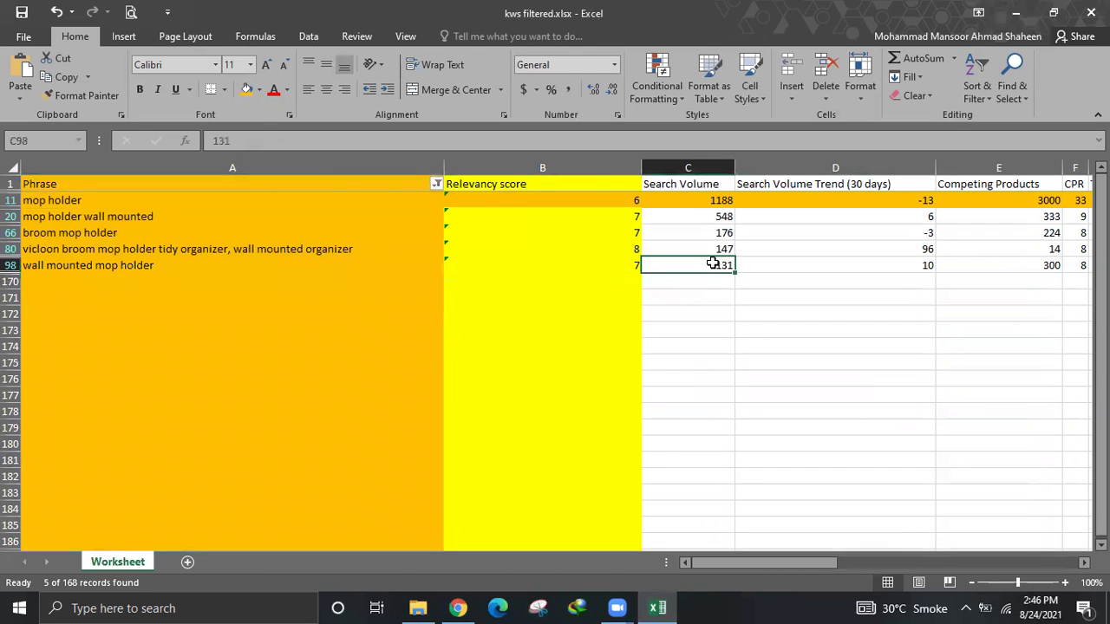
{"action": "left_click", "coordinate": [721, 218]}
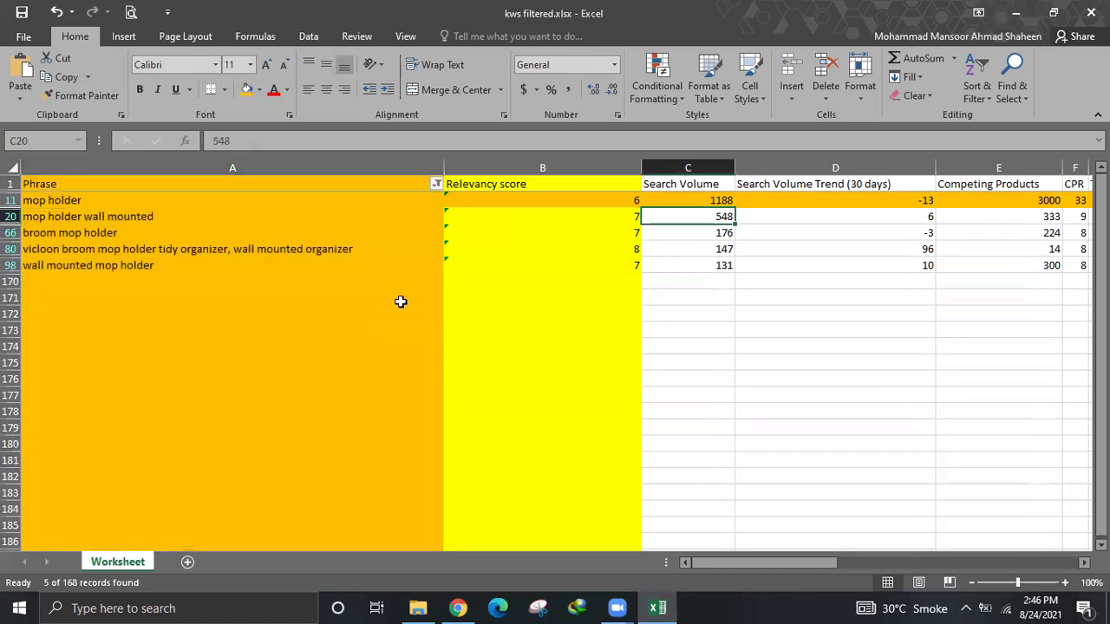
{"action": "left_click", "coordinate": [737, 298]}
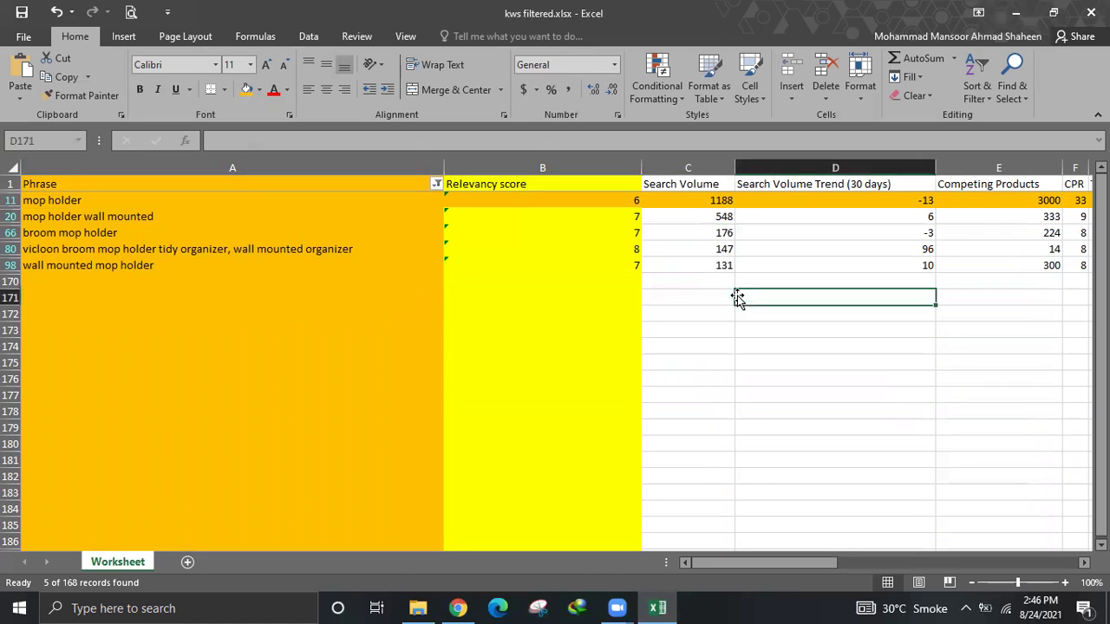
{"action": "left_click", "coordinate": [345, 248]}
{"action": "left_click", "coordinate": [343, 233]}
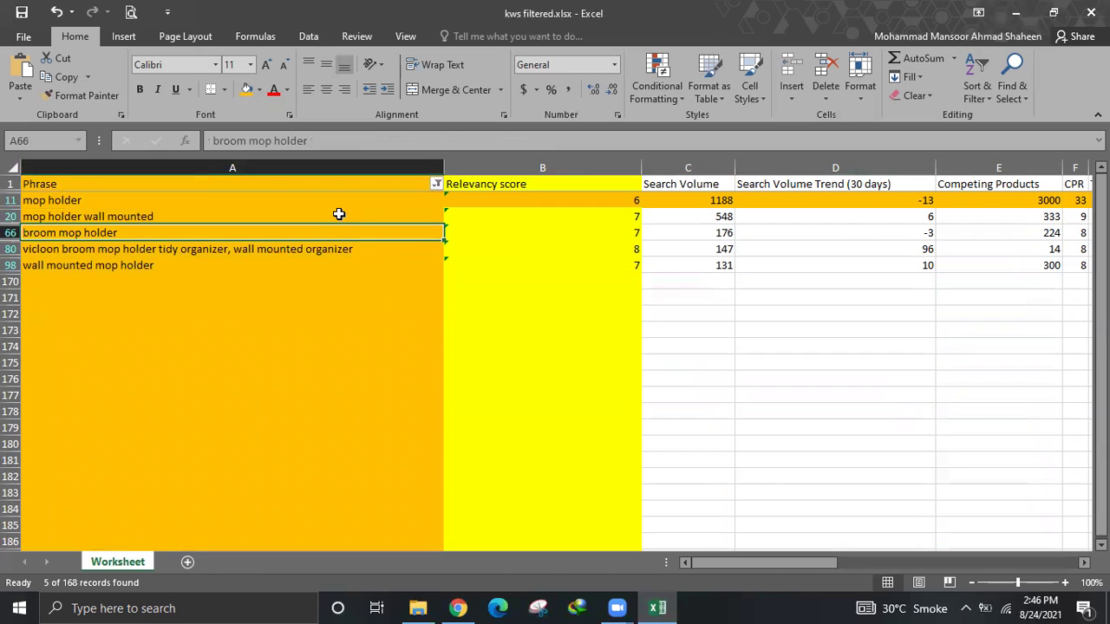
{"action": "left_click", "coordinate": [280, 200]}
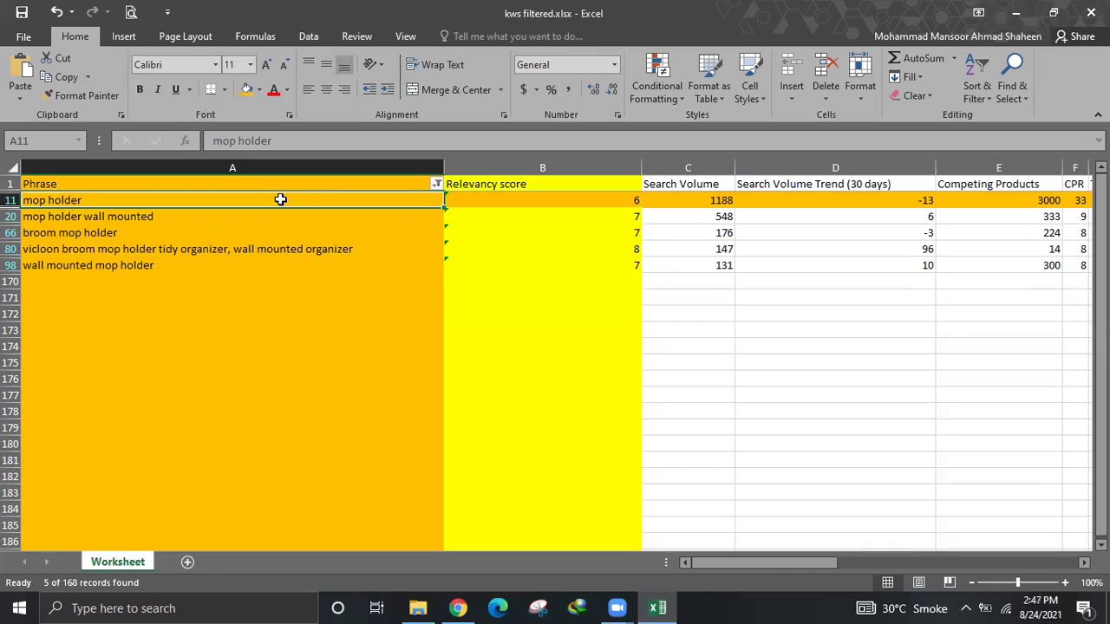
{"action": "left_click", "coordinate": [726, 315]}
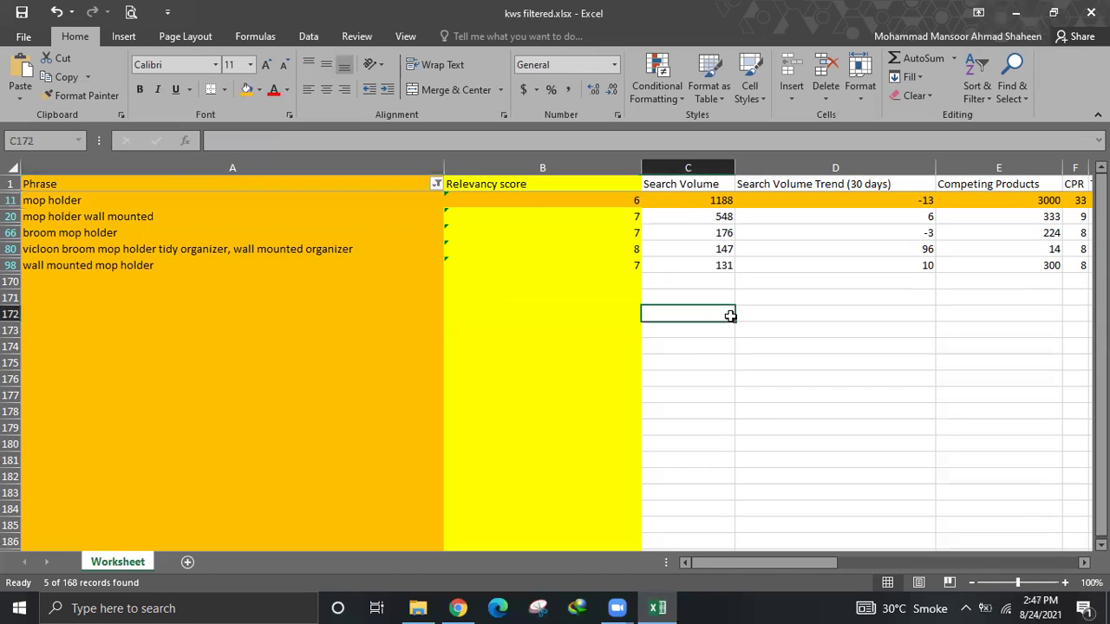
- Clear the "mop holder" filter from the Phrase column to show the whole keyword list
{"action": "left_click", "coordinate": [725, 250]}
{"action": "left_click", "coordinate": [724, 232]}
{"action": "left_click", "coordinate": [722, 213]}
{"action": "left_click", "coordinate": [721, 200]}
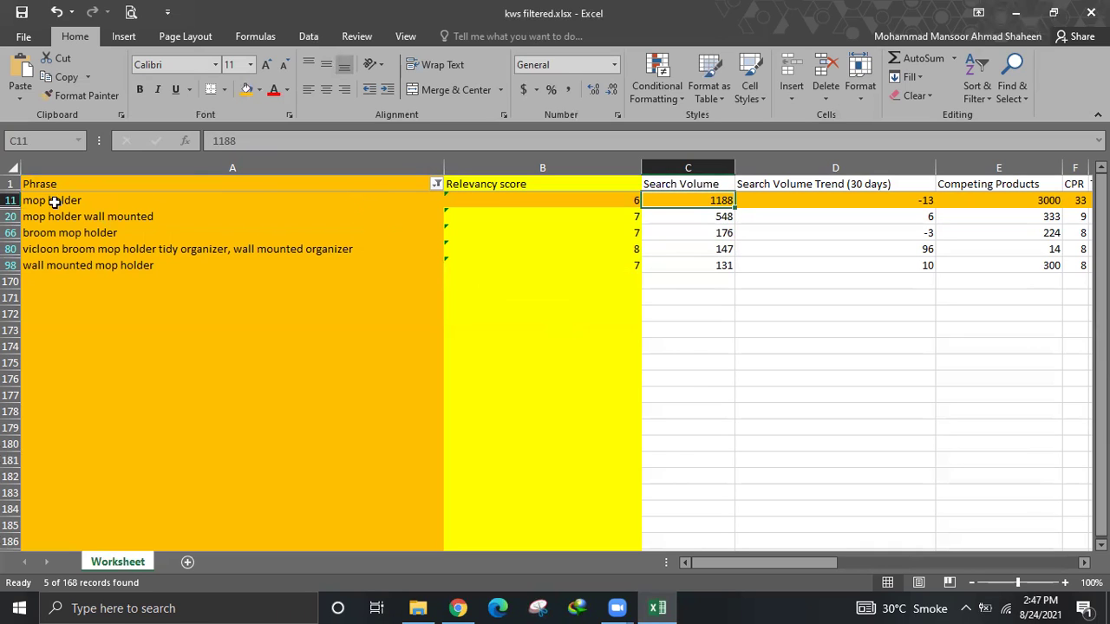
{"action": "left_click", "coordinate": [436, 184]}
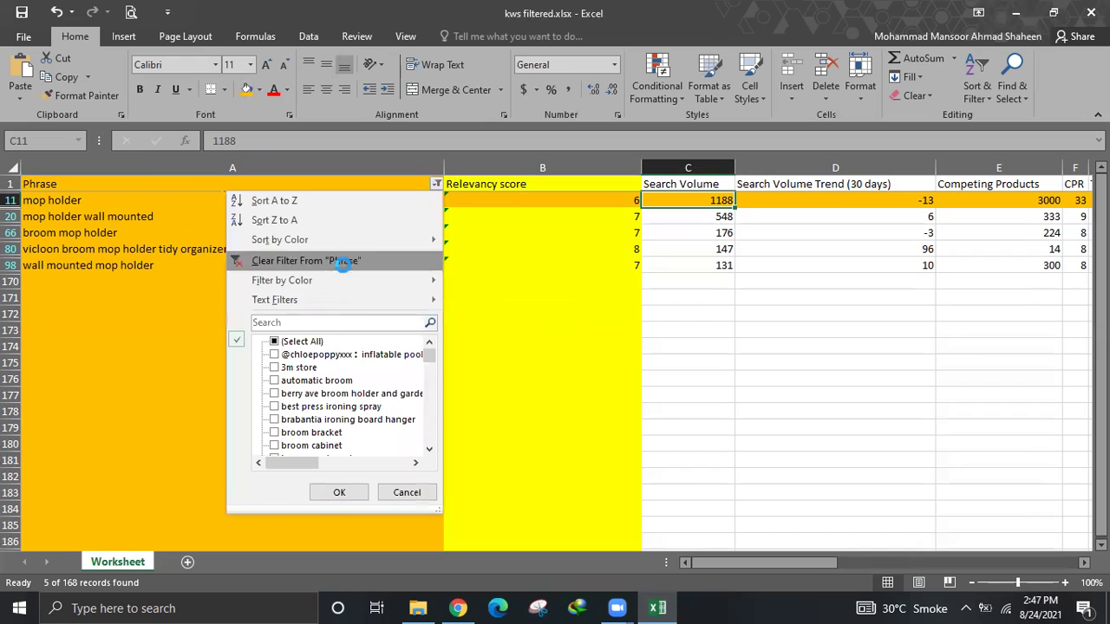
{"action": "left_click", "coordinate": [345, 259]}
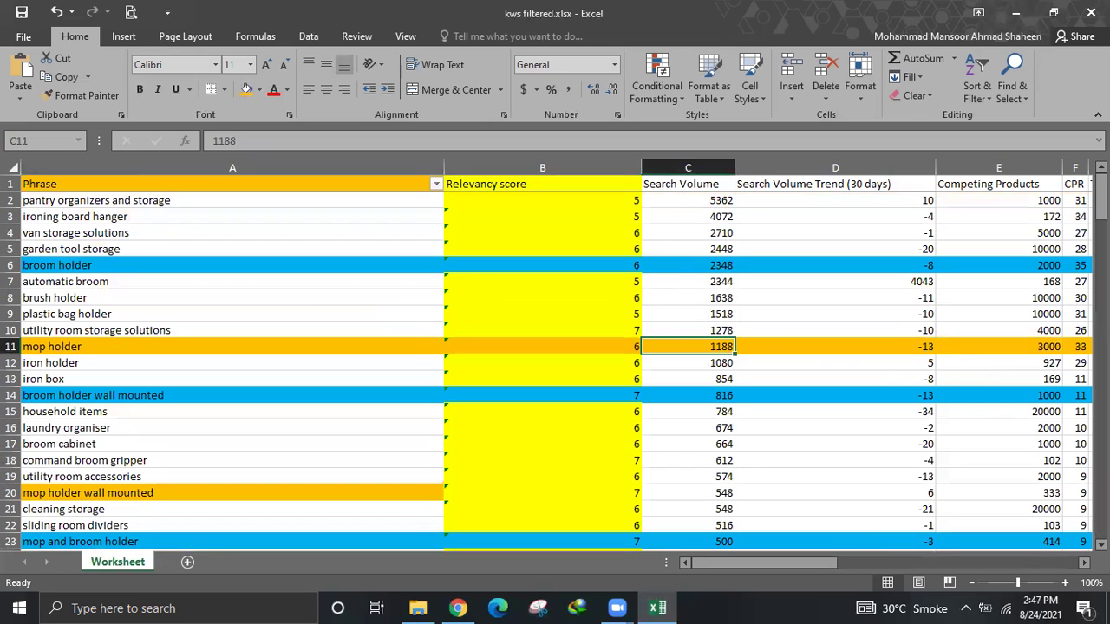
- Examine the uncoloured phrases further down the list, especially rows 23 to 32, for another main keyword
{"action": "left_click", "coordinate": [185, 292]}
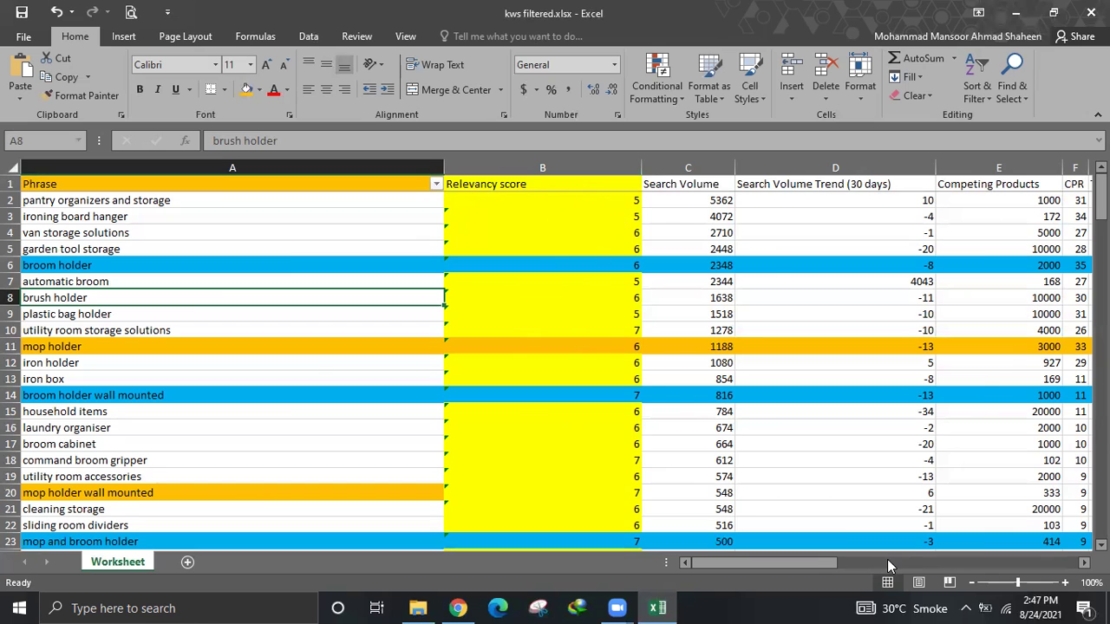
{"action": "scroll", "coordinate": [887, 560], "scroll_direction": "right", "scroll_amount": 2}
{"action": "left_click_drag", "start_coordinate": [870, 566], "coordinate": [772, 563]}
{"action": "left_click_drag", "start_coordinate": [1100, 197], "coordinate": [1099, 279]}
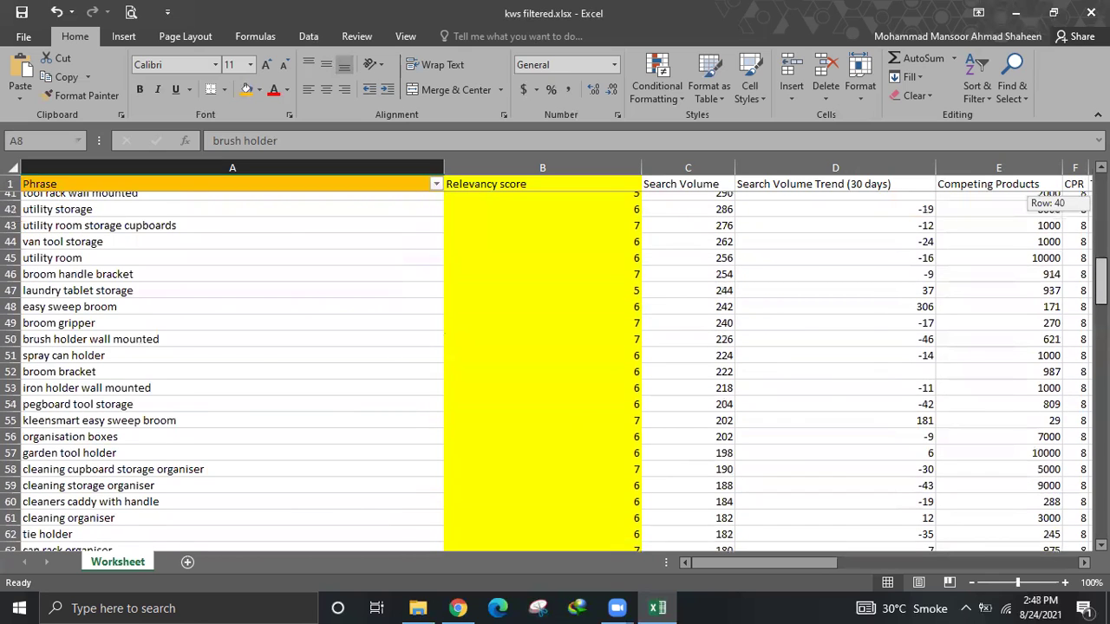
{"action": "left_click_drag", "start_coordinate": [1100, 282], "coordinate": [1101, 240]}
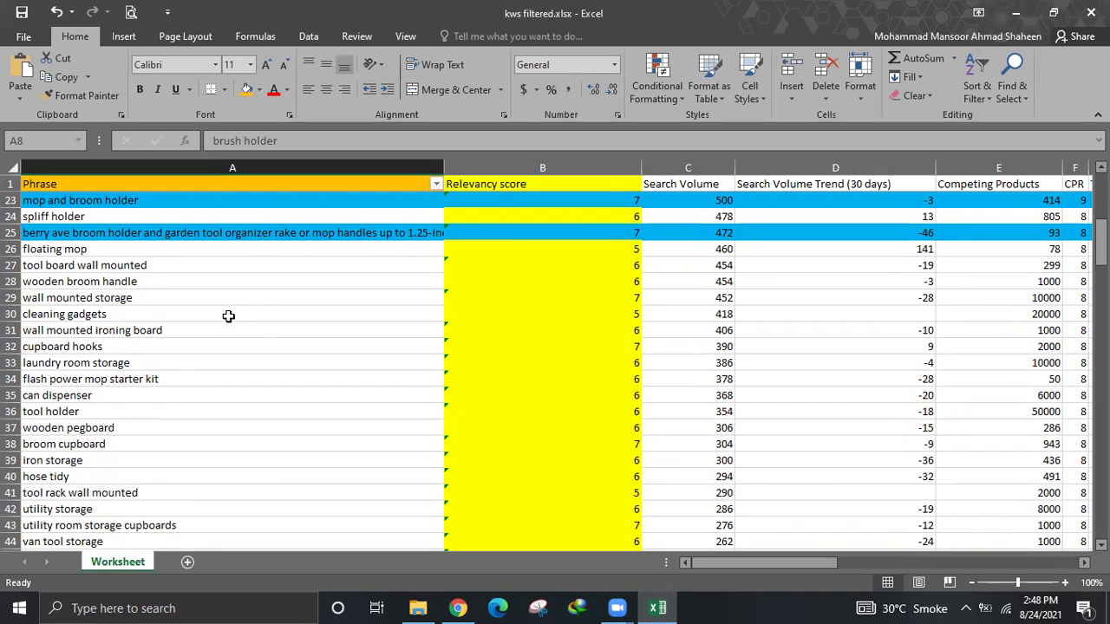
{"action": "left_click", "coordinate": [86, 285]}
{"action": "key", "text": "Down"}
{"action": "key", "text": "Down"}
{"action": "key", "text": "Down"}
{"action": "key", "text": "Down"}
{"action": "key", "text": "Down"}
{"action": "key", "text": "Down"}
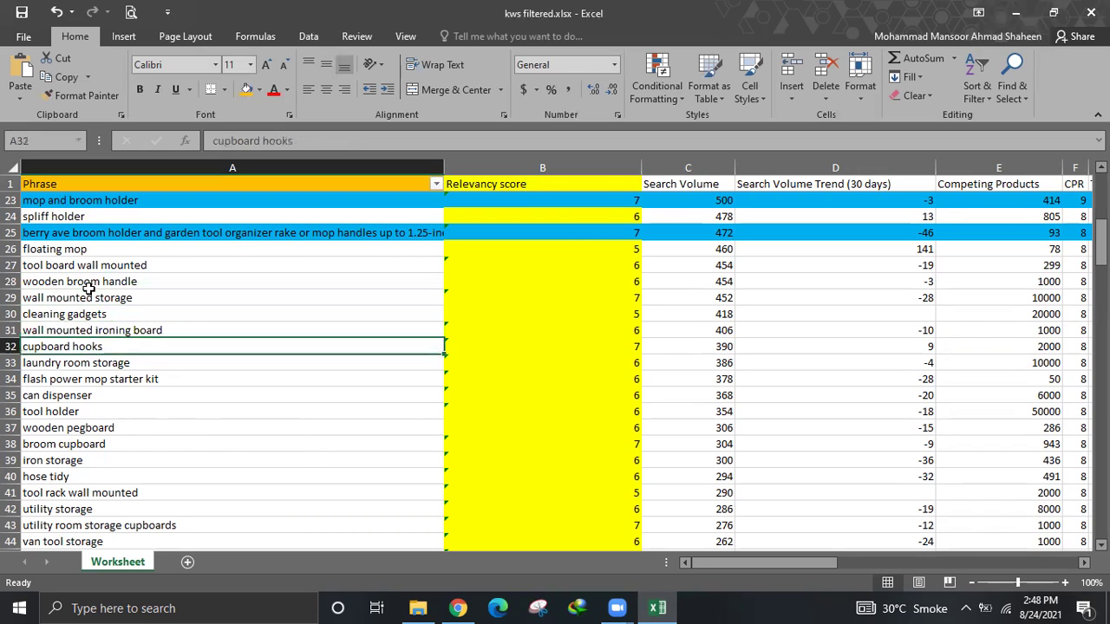
{"action": "key", "text": "Up"}
{"action": "key", "text": "Up"}
{"action": "key", "text": "Up"}
{"action": "key", "text": "Up"}
{"action": "key", "text": "Up"}
{"action": "key", "text": "Up"}
{"action": "key", "text": "Up"}
{"action": "key", "text": "Up"}
{"action": "key", "text": "Up"}
{"action": "key", "text": "Up"}
{"action": "key", "text": "Up"}
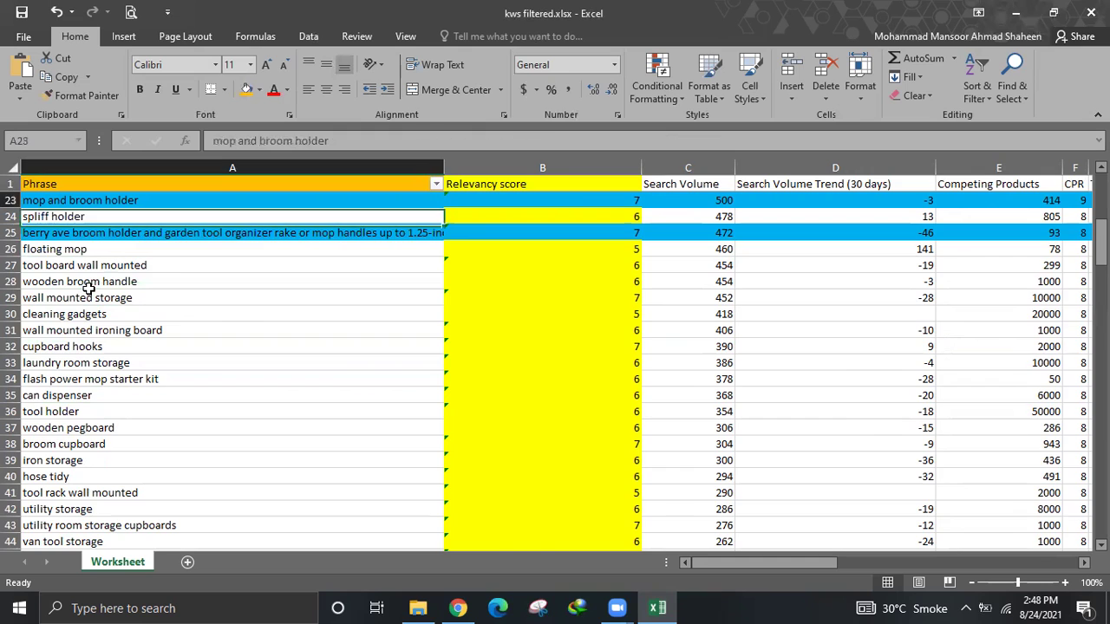
- Examine the phrases at the start of the list, down to "plastic bag holder" in row 9
{"action": "key", "text": "ctrl+Home"}
{"action": "key", "text": "Down"}
{"action": "key", "text": "Down"}
{"action": "key", "text": "Down"}
{"action": "key", "text": "Down"}
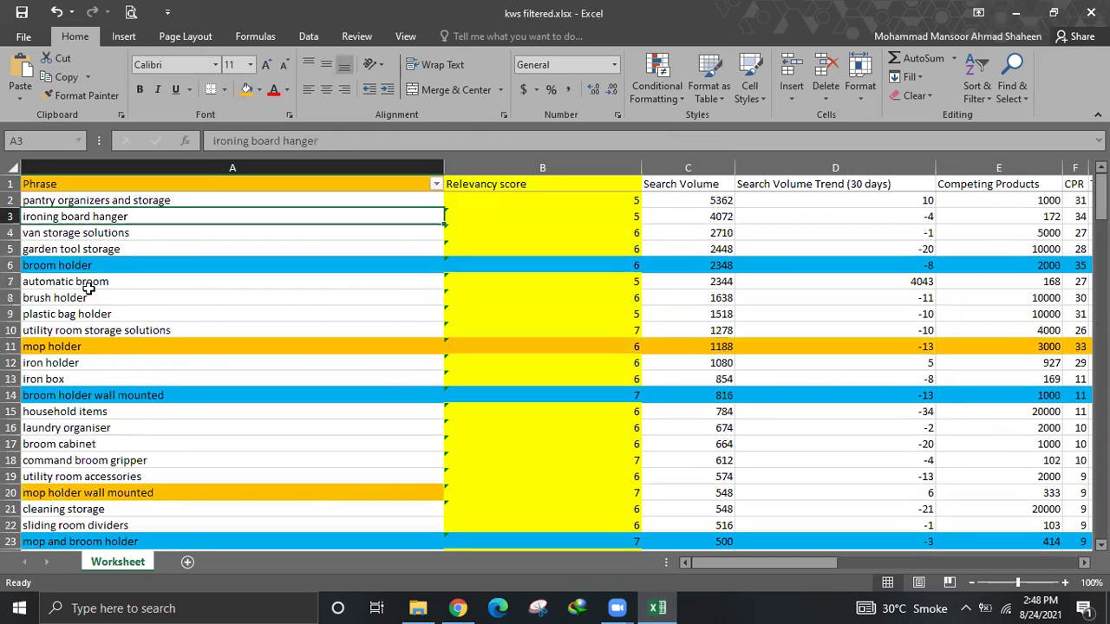
{"action": "key", "text": "Down"}
{"action": "key", "text": "Down"}
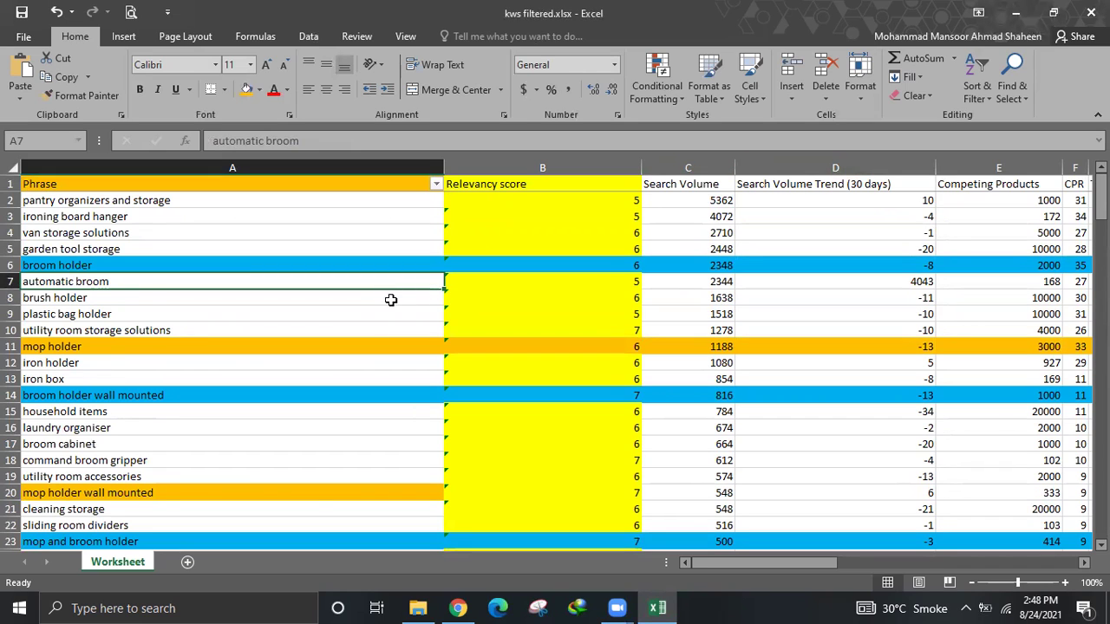
{"action": "key", "text": "Up"}
{"action": "key", "text": "Down"}
{"action": "key", "text": "Down"}
{"action": "key", "text": "Right"}
{"action": "key", "text": "Left"}
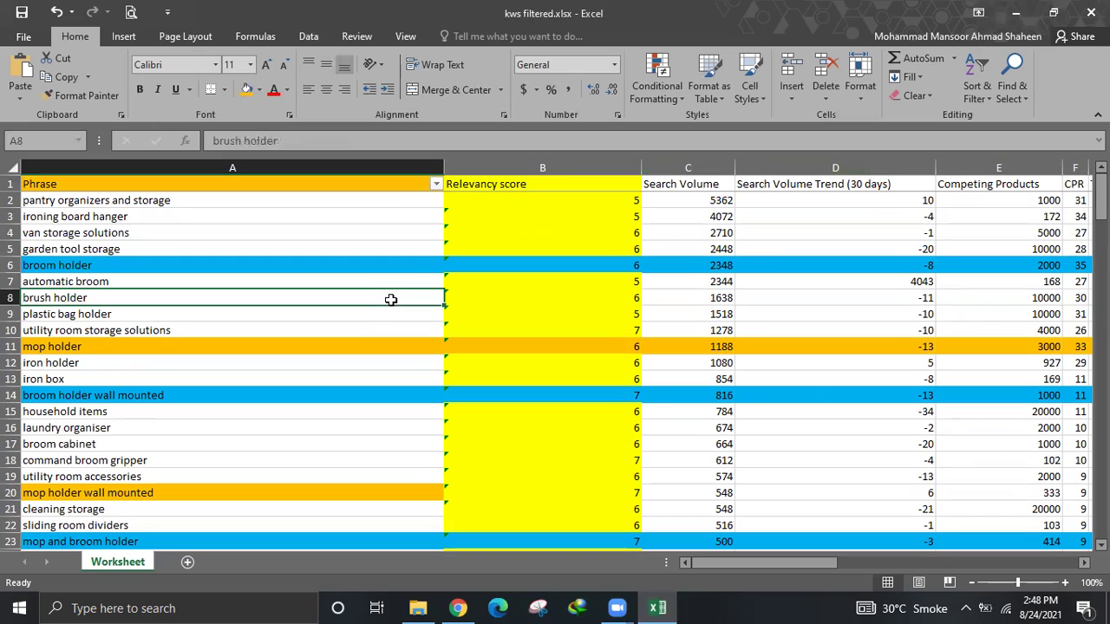
{"action": "key", "text": "Down"}
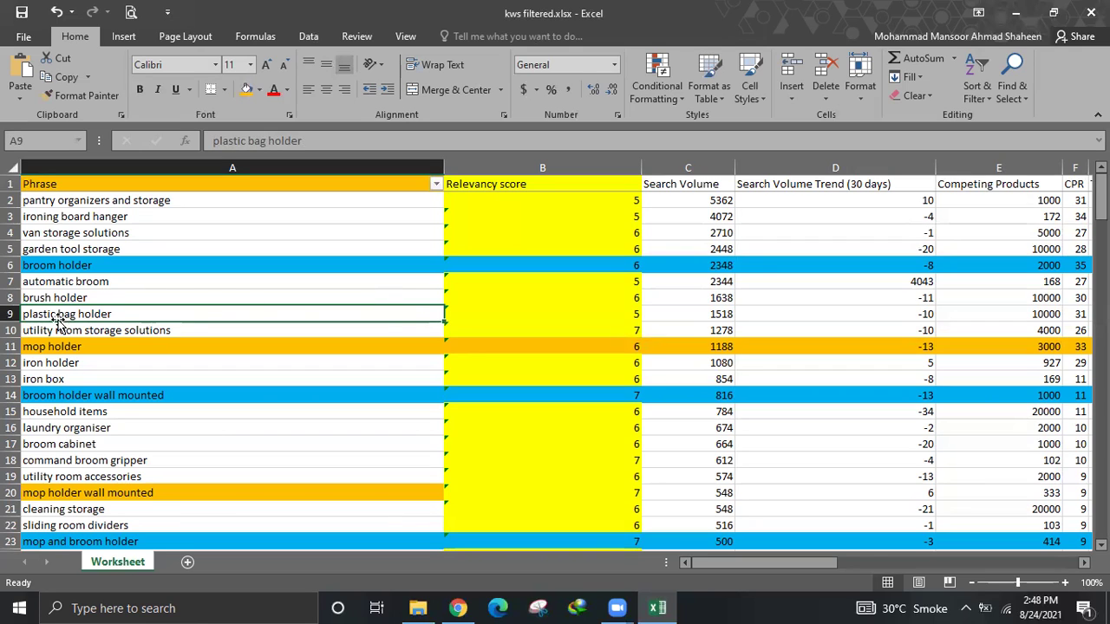
- Read through the phrases between rows 6 and 18 to compare possible main keywords
{"action": "left_click", "coordinate": [12, 314]}
{"action": "left_click", "coordinate": [162, 343]}
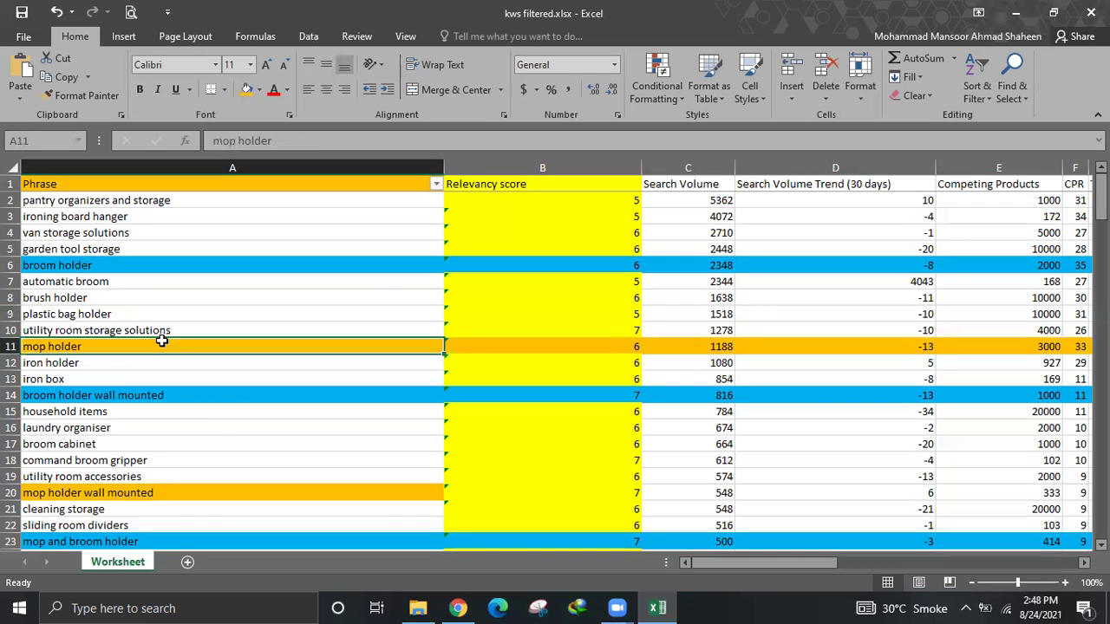
{"action": "left_click", "coordinate": [161, 314]}
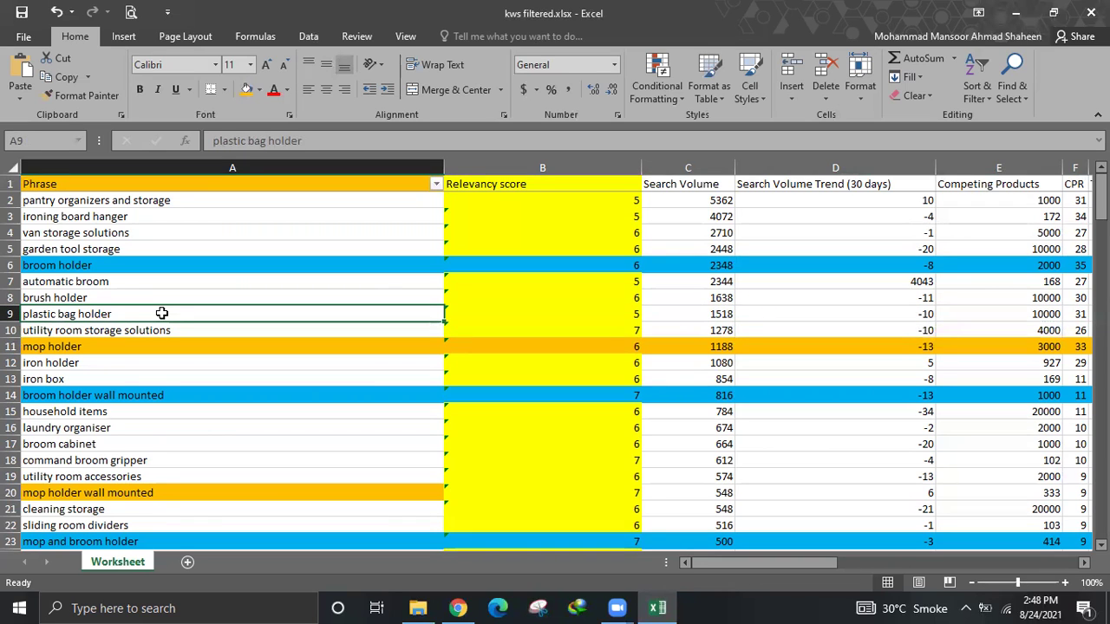
{"action": "key", "text": "Down"}
{"action": "key", "text": "Down"}
{"action": "key", "text": "Down"}
{"action": "key", "text": "Down"}
{"action": "key", "text": "Down"}
{"action": "key", "text": "Down"}
{"action": "key", "text": "Down"}
{"action": "key", "text": "Down"}
{"action": "key", "text": "Down"}
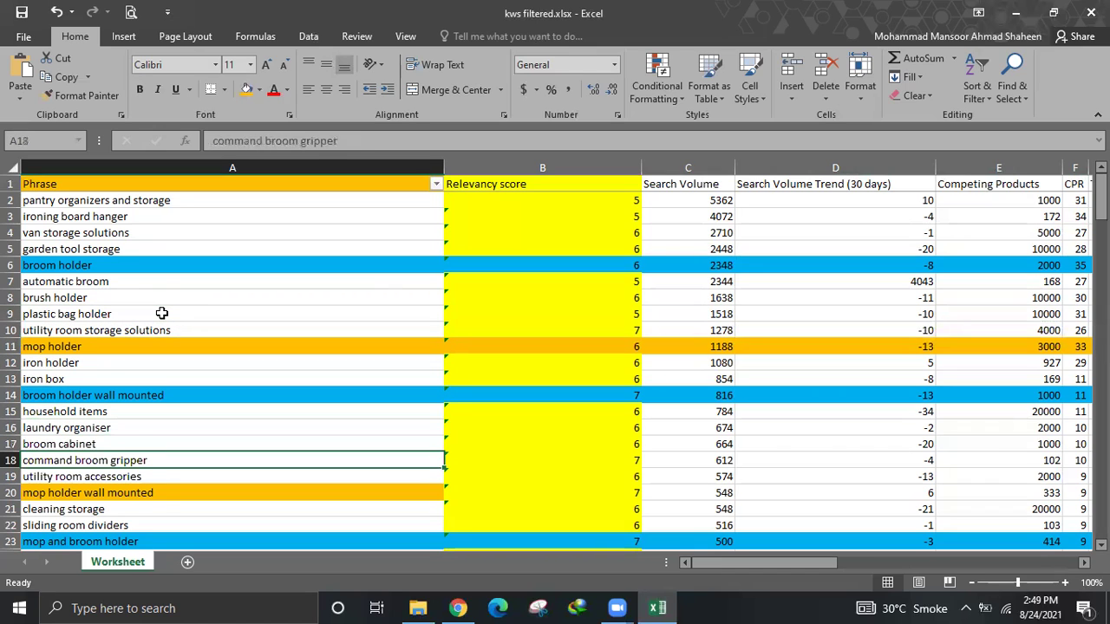
{"action": "key", "text": "Up"}
{"action": "key", "text": "Up"}
{"action": "key", "text": "Up"}
{"action": "key", "text": "Up"}
{"action": "key", "text": "Up"}
{"action": "key", "text": "Up"}
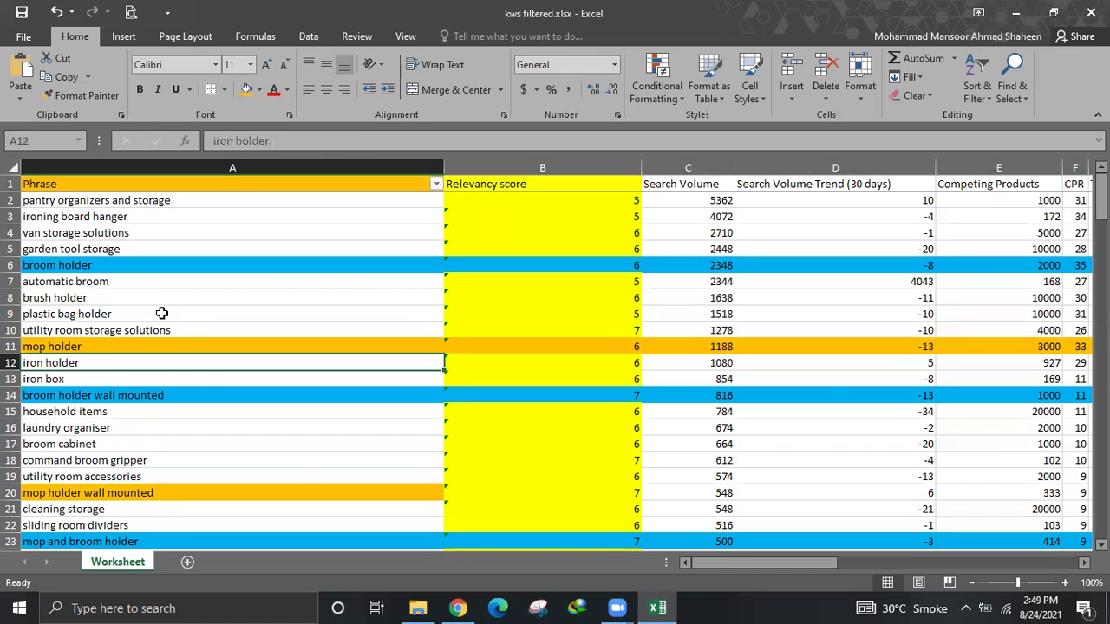
{"action": "key", "text": "Up"}
{"action": "key", "text": "Up"}
{"action": "key", "text": "Up"}
{"action": "key", "text": "Up"}
{"action": "key", "text": "Up"}
{"action": "key", "text": "Up"}
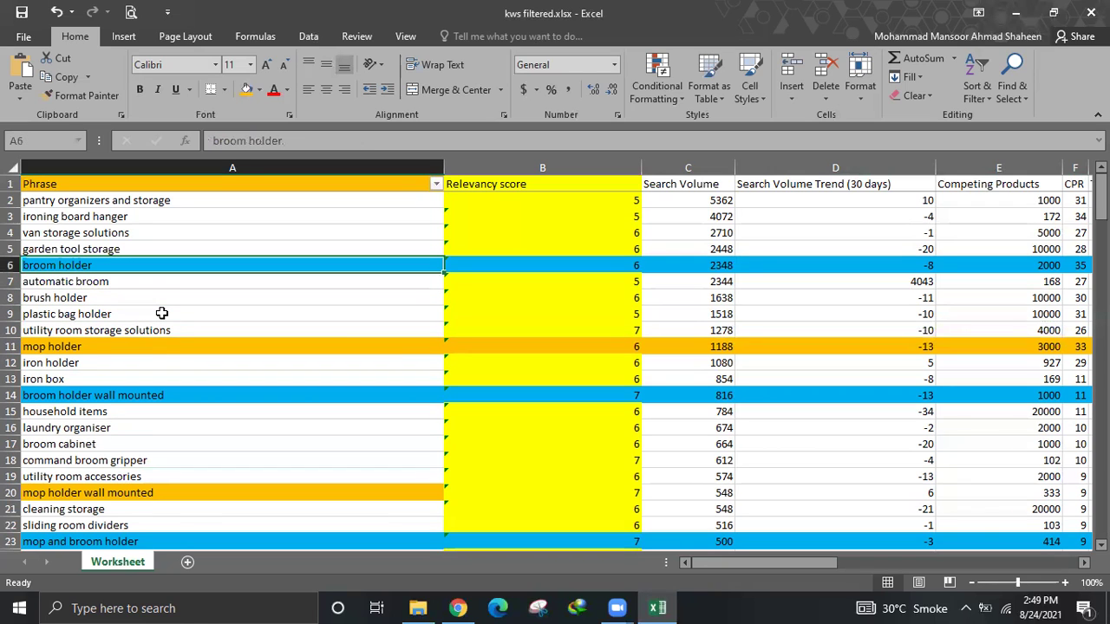
- Recheck the uncoloured phrases between rows 6 and 19 and settle on "brush holder" as the next main keyword
{"action": "key", "text": "Down"}
{"action": "key", "text": "Down"}
{"action": "key", "text": "Down"}
{"action": "key", "text": "Down"}
{"action": "key", "text": "Down"}
{"action": "key", "text": "Down"}
{"action": "key", "text": "Up"}
{"action": "key", "text": "Down"}
{"action": "key", "text": "Down"}
{"action": "key", "text": "Down"}
{"action": "key", "text": "Up"}
{"action": "key", "text": "Up"}
{"action": "key", "text": "Up"}
{"action": "key", "text": "Down"}
{"action": "key", "text": "Down"}
{"action": "key", "text": "Down"}
{"action": "key", "text": "Down"}
{"action": "key", "text": "Down"}
{"action": "key", "text": "Down"}
{"action": "key", "text": "Down"}
{"action": "key", "text": "Down"}
{"action": "key", "text": "Down"}
{"action": "key", "text": "Down"}
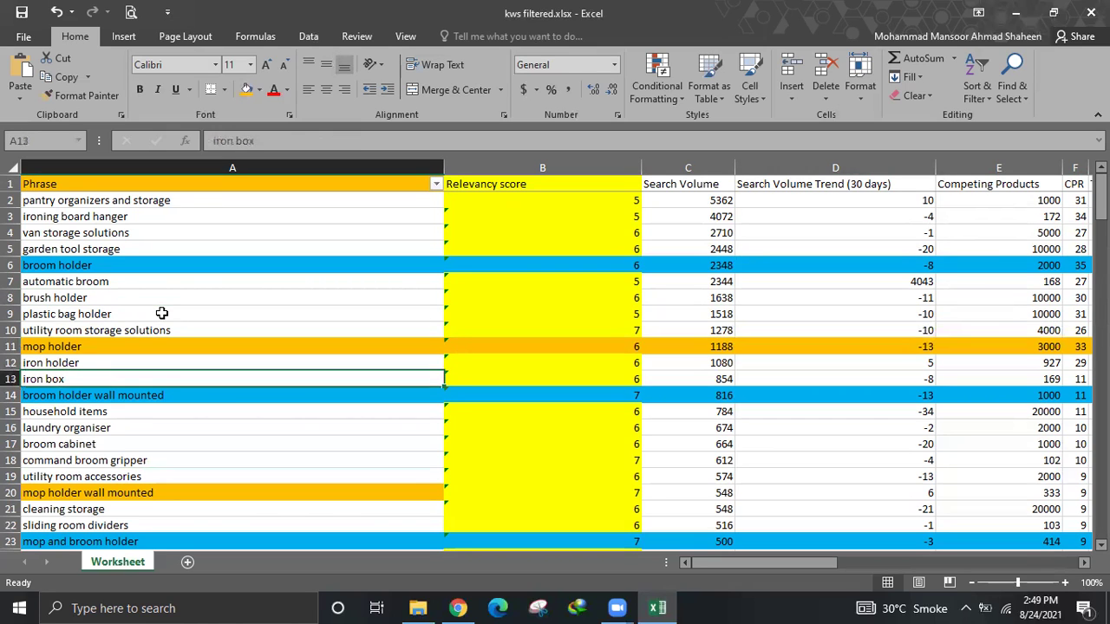
{"action": "key", "text": "Up"}
{"action": "key", "text": "Up"}
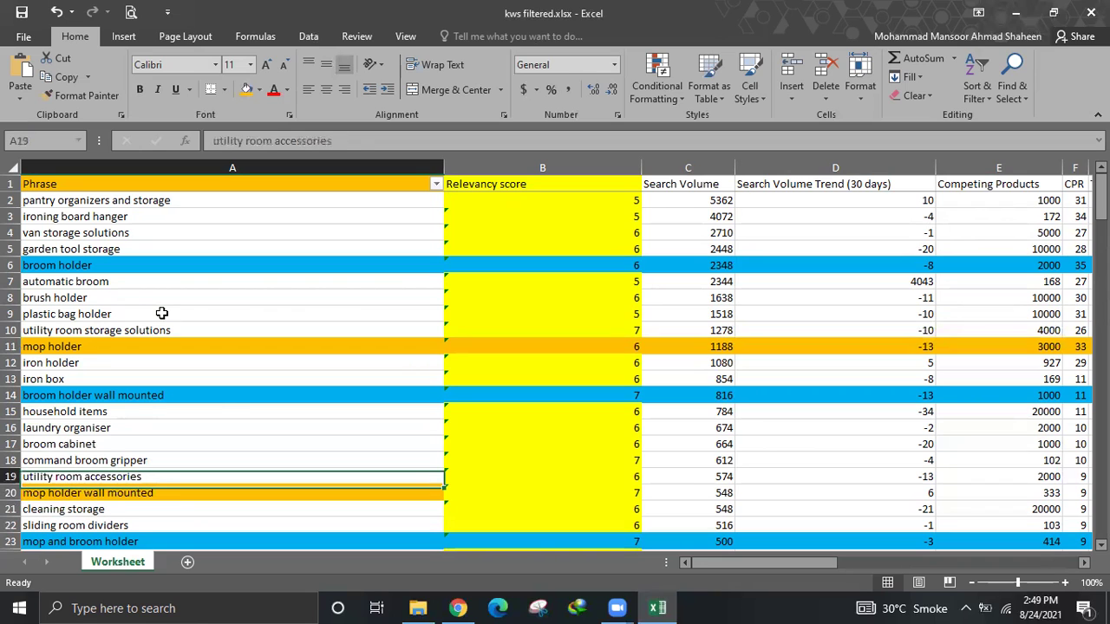
{"action": "key", "text": "Up"}
{"action": "key", "text": "Up"}
{"action": "key", "text": "Up"}
{"action": "key", "text": "Up"}
{"action": "key", "text": "Up"}
{"action": "key", "text": "Up"}
{"action": "key", "text": "Up"}
{"action": "key", "text": "Up"}
{"action": "key", "text": "Up"}
{"action": "key", "text": "Up"}
{"action": "key", "text": "Up"}
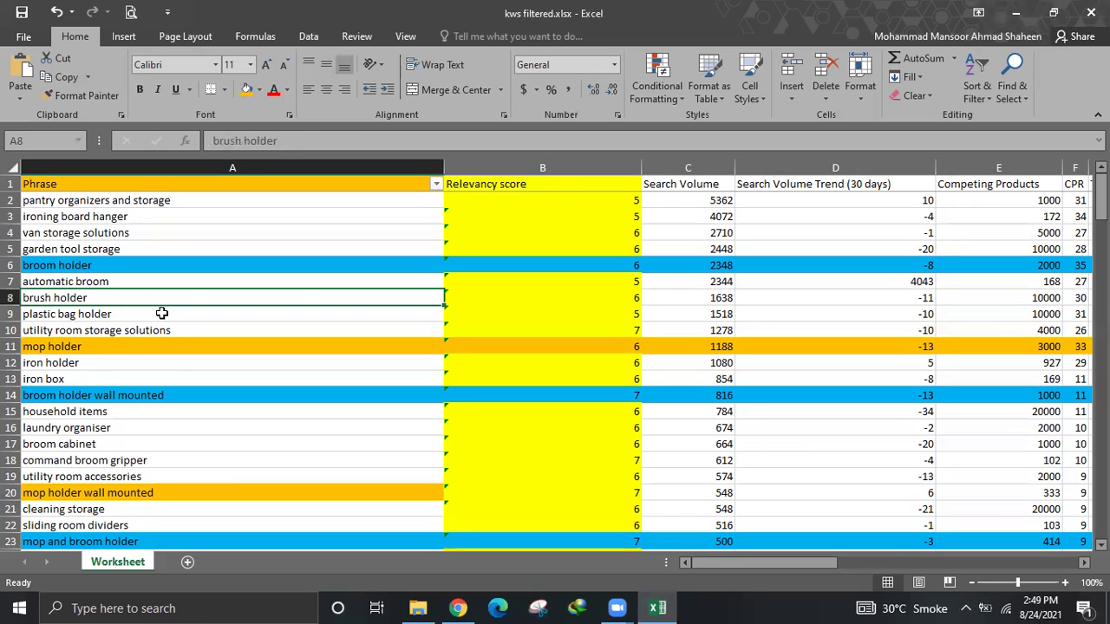
- Filter the Phrase column to show only phrases containing "brush holder"
{"action": "left_click", "coordinate": [435, 183]}
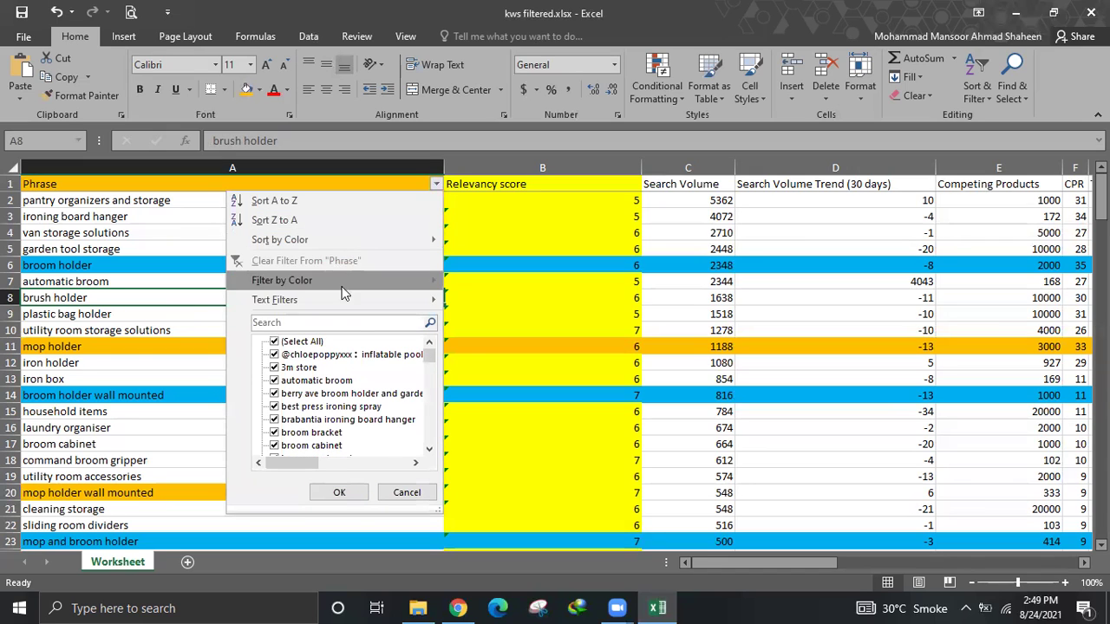
{"action": "left_click", "coordinate": [357, 323]}
{"action": "type", "text": "b"}
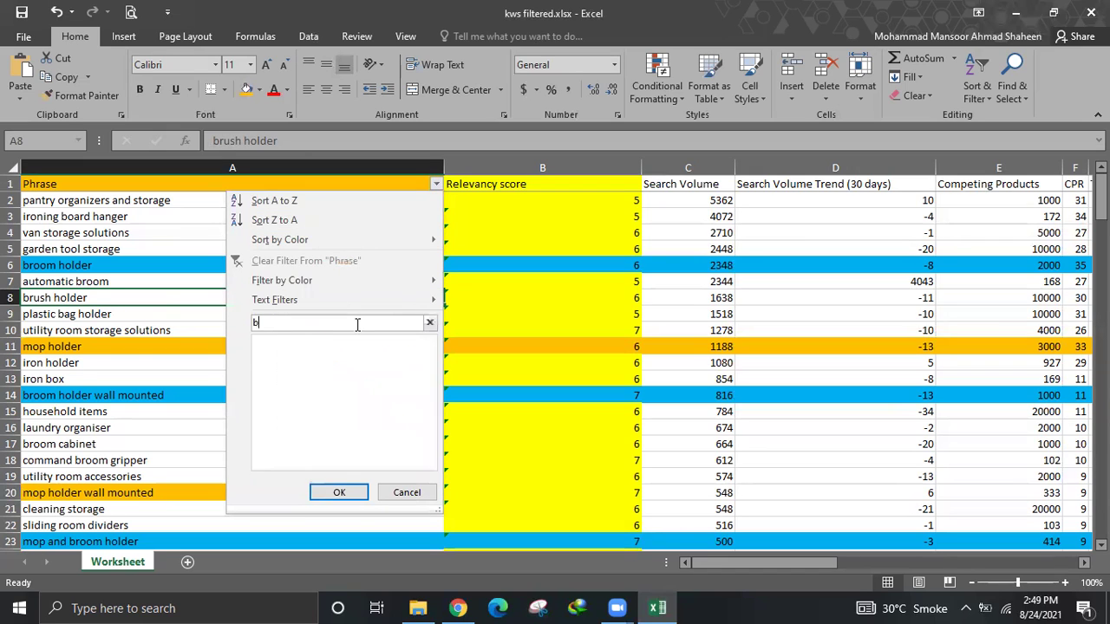
{"action": "type", "text": "rush "}
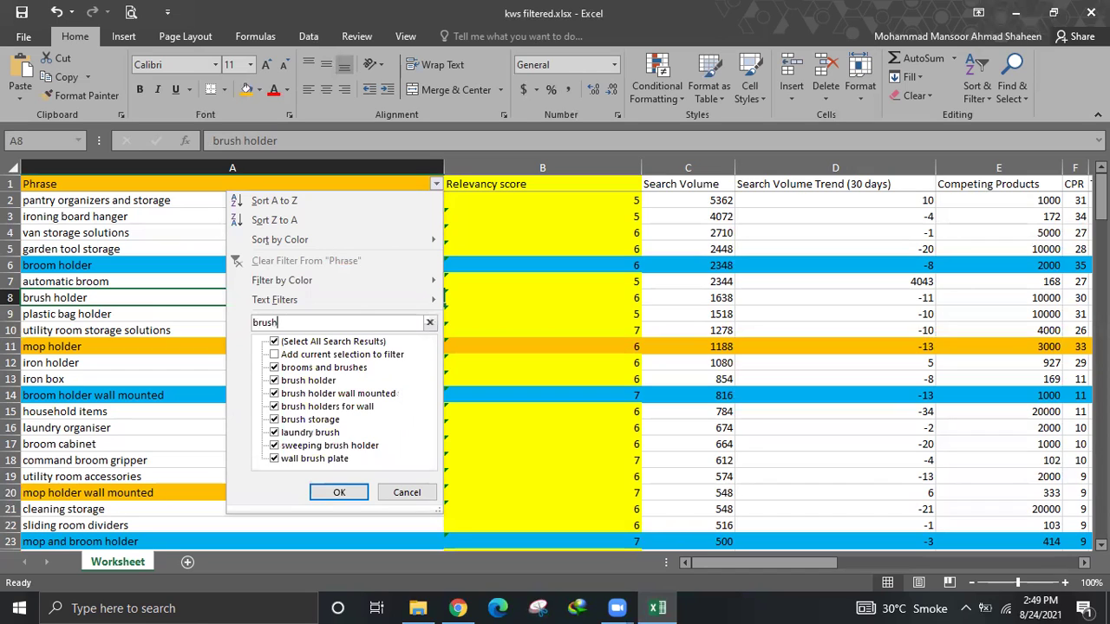
{"action": "type", "text": "ho"}
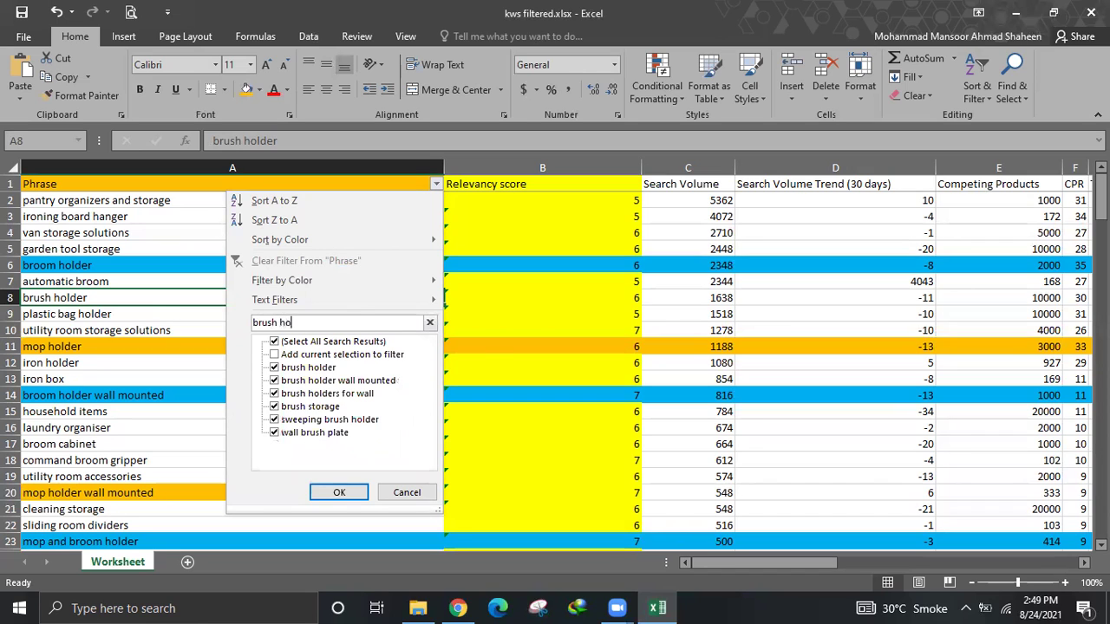
{"action": "type", "text": "lder"}
{"action": "key", "text": "Return"}
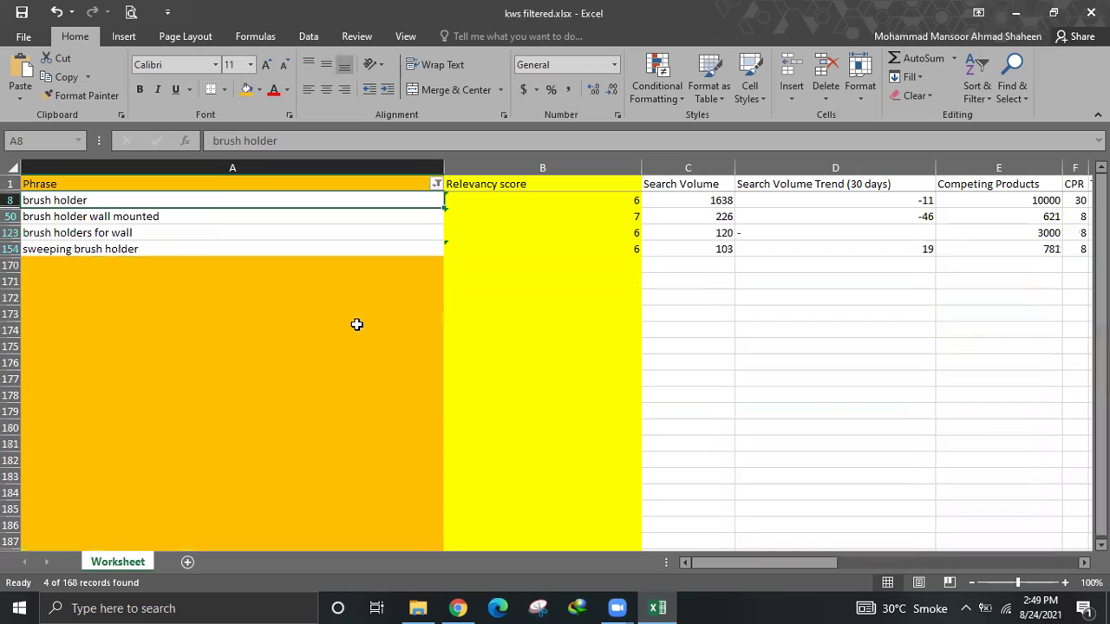
- Fill the whole Phrase column of the filtered "brush holder" list with a medium blue theme colour
{"action": "left_click", "coordinate": [344, 287]}
{"action": "left_click", "coordinate": [341, 249]}
{"action": "left_click", "coordinate": [341, 213]}
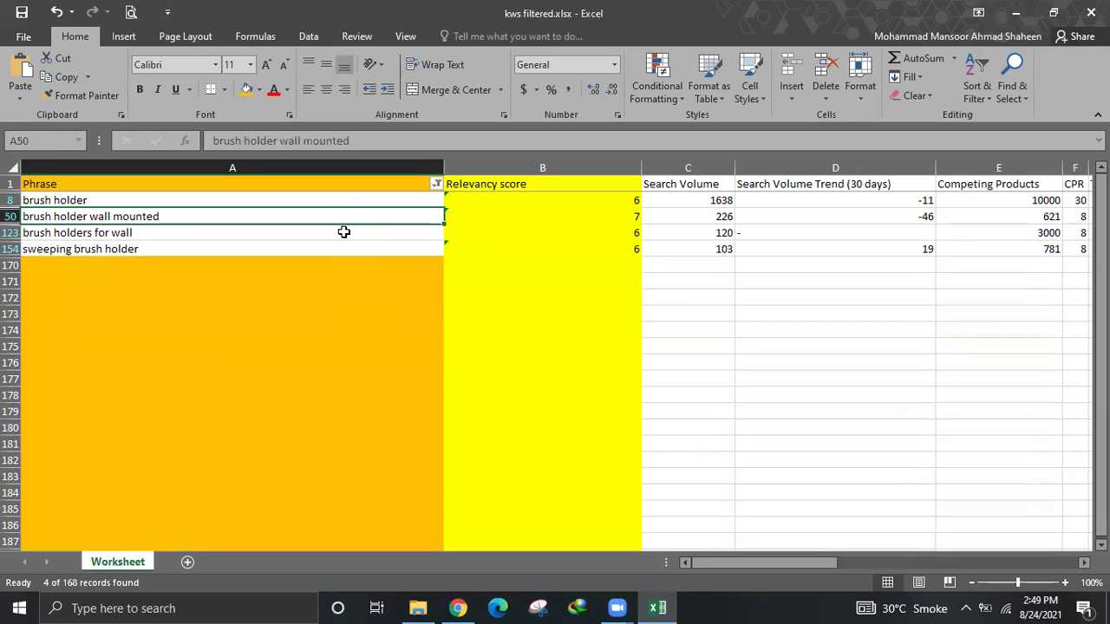
{"action": "left_click", "coordinate": [343, 232]}
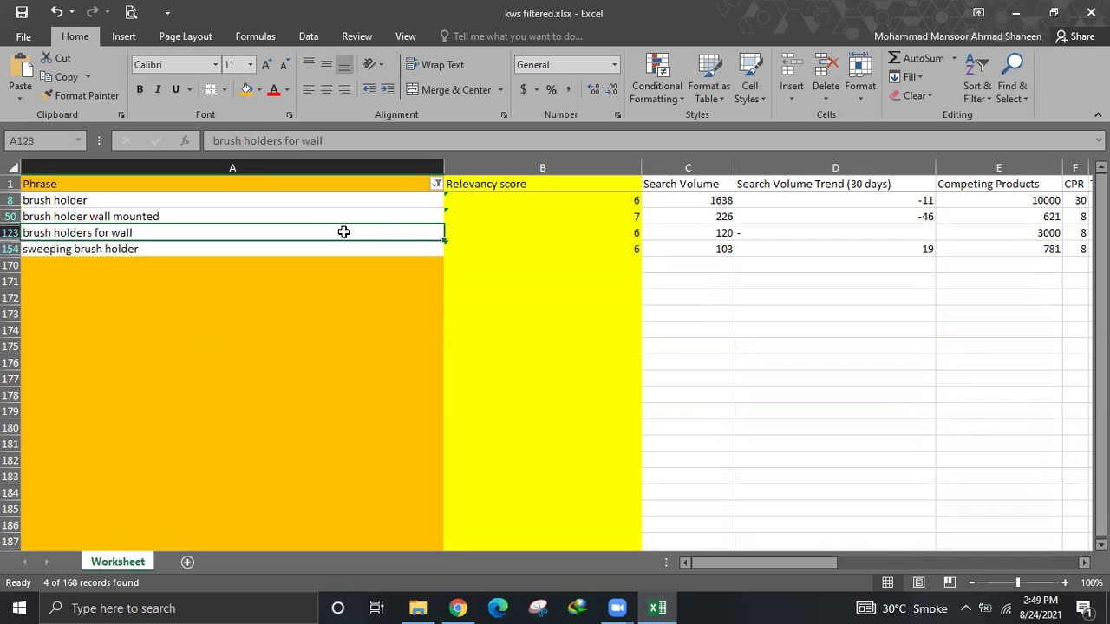
{"action": "left_click", "coordinate": [338, 264]}
{"action": "left_click", "coordinate": [336, 249]}
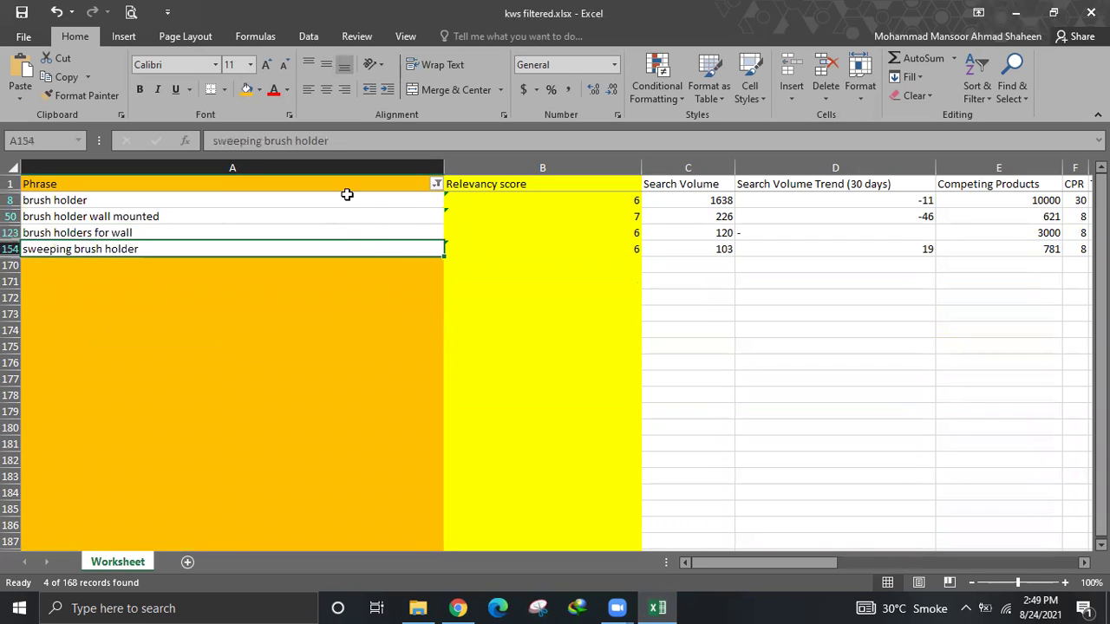
{"action": "left_click", "coordinate": [369, 227]}
{"action": "left_click", "coordinate": [379, 164]}
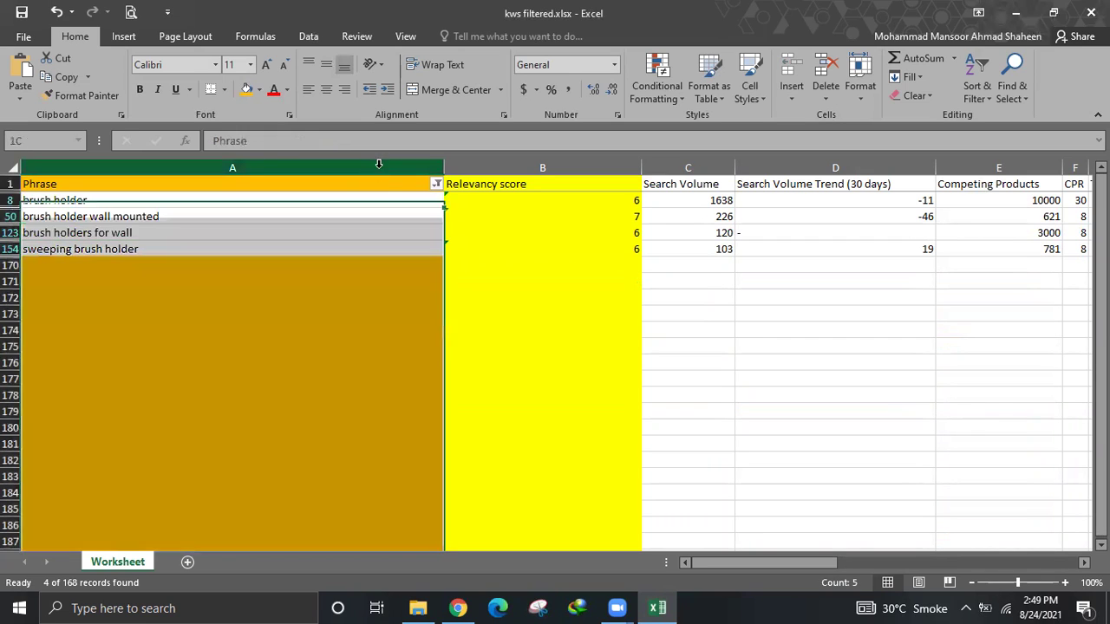
{"action": "left_click", "coordinate": [258, 90]}
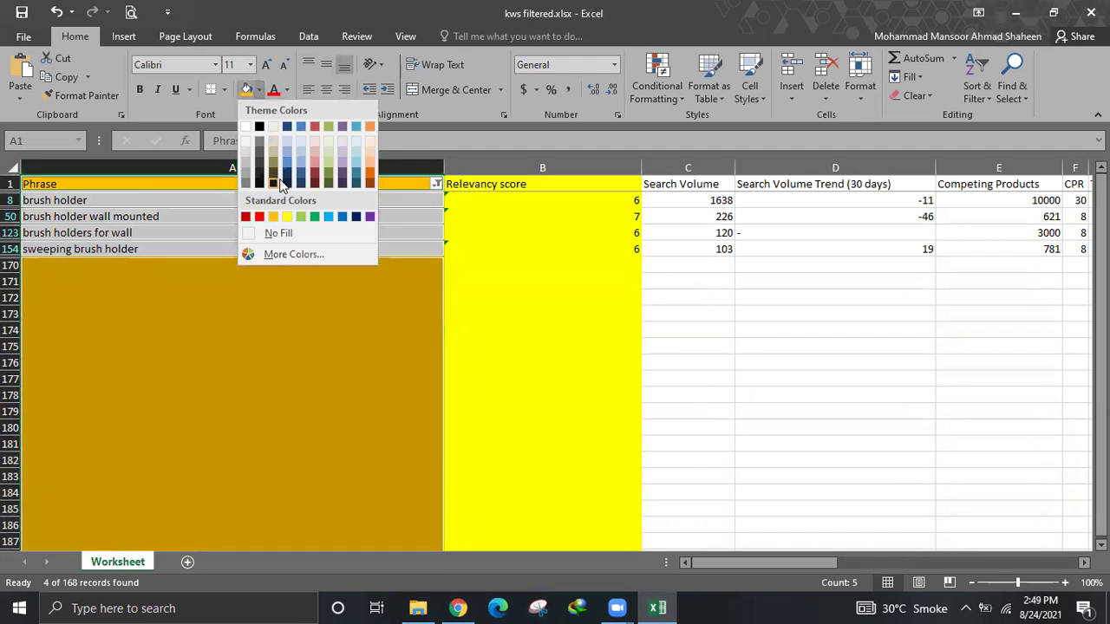
{"action": "left_click", "coordinate": [287, 165]}
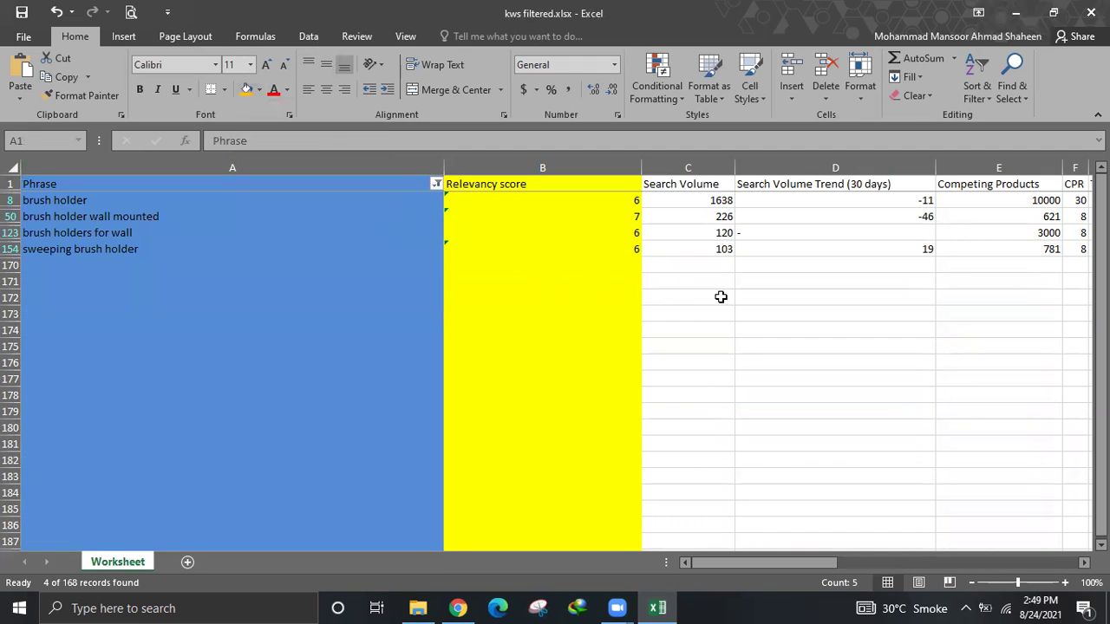
{"action": "left_click", "coordinate": [721, 297]}
{"action": "left_click", "coordinate": [173, 264]}
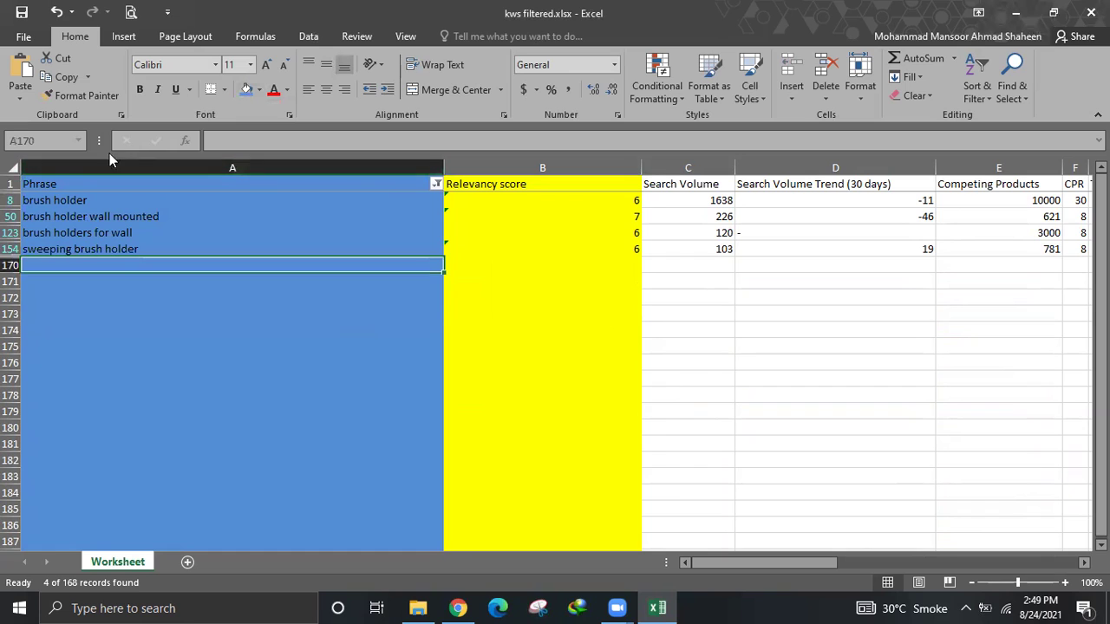
- Clear the "brush holder" filter from the Phrase column and select the "plastic bag holder" phrase
{"action": "left_click", "coordinate": [436, 184]}
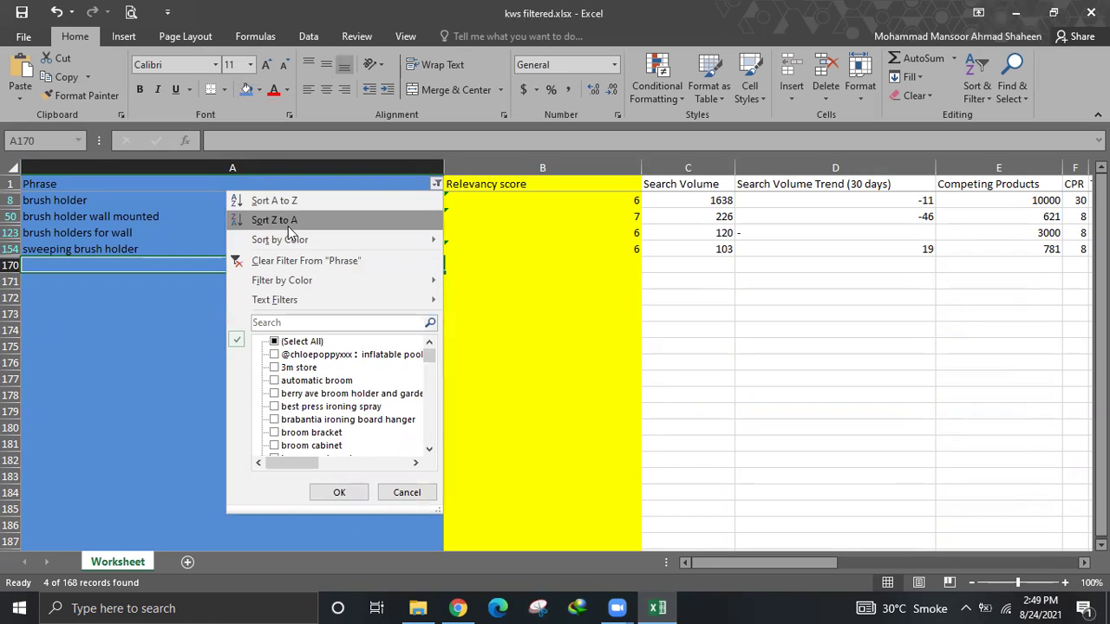
{"action": "left_click", "coordinate": [294, 261]}
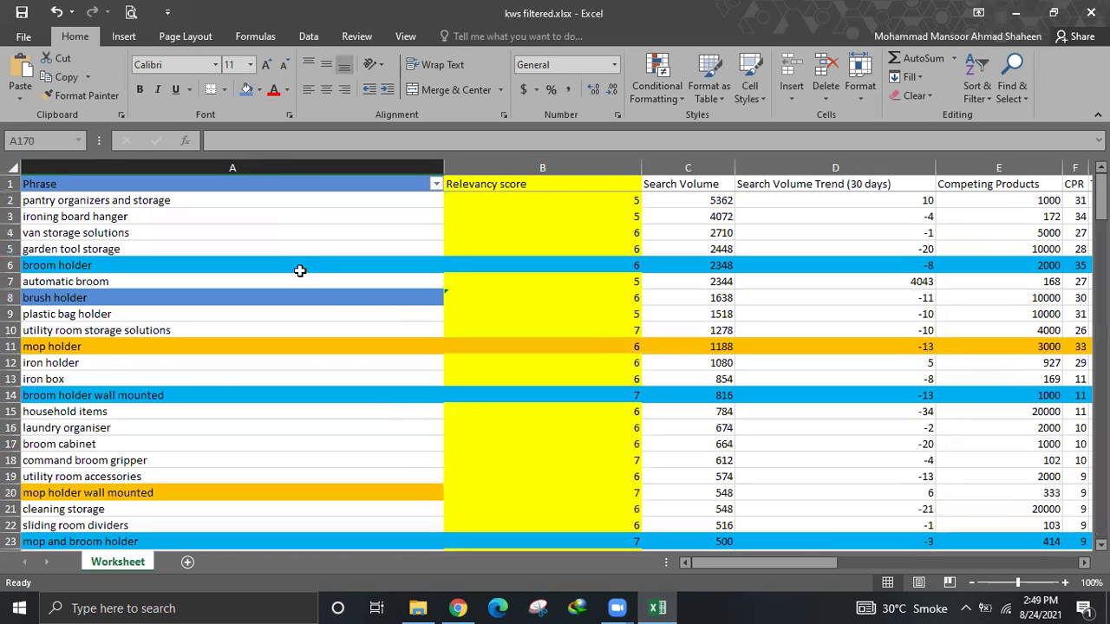
{"action": "left_click", "coordinate": [208, 316]}
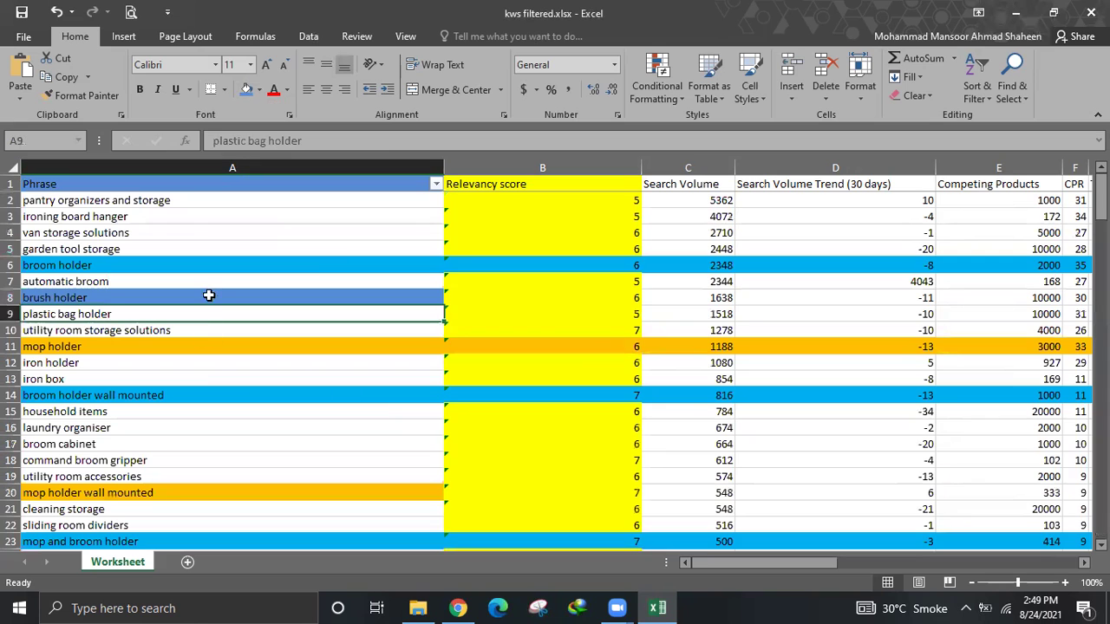
- Examine the uncoloured phrases in the Phrase column from row 3 down to row 48 for another main keyword
{"action": "left_click", "coordinate": [231, 212]}
{"action": "key", "text": "Down"}
{"action": "key", "text": "Down"}
{"action": "key", "text": "Down"}
{"action": "key", "text": "Down"}
{"action": "key", "text": "Down"}
{"action": "key", "text": "Down"}
{"action": "key", "text": "Down"}
{"action": "key", "text": "Down"}
{"action": "key", "text": "Down"}
{"action": "key", "text": "Down"}
{"action": "key", "text": "Down"}
{"action": "key", "text": "Down"}
{"action": "key", "text": "Down"}
{"action": "key", "text": "Down"}
{"action": "key", "text": "Down"}
{"action": "key", "text": "Down"}
{"action": "key", "text": "Down"}
{"action": "key", "text": "Down"}
{"action": "key", "text": "Down"}
{"action": "key", "text": "Down"}
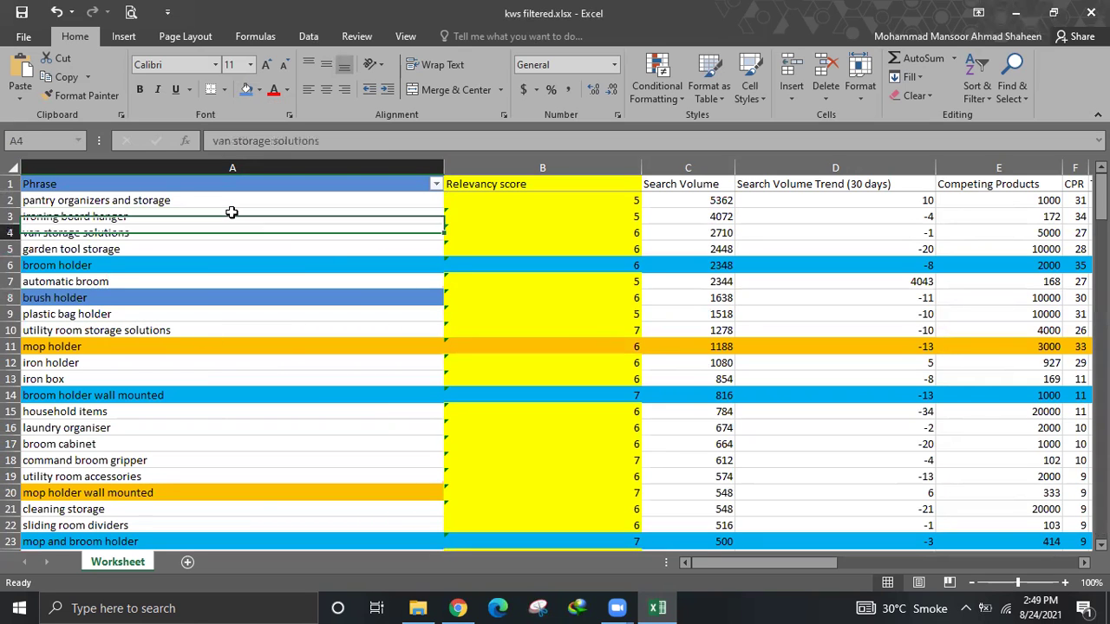
{"action": "key", "text": "Down"}
{"action": "key", "text": "Down"}
{"action": "key", "text": "Down"}
{"action": "key", "text": "Down"}
{"action": "key", "text": "Down"}
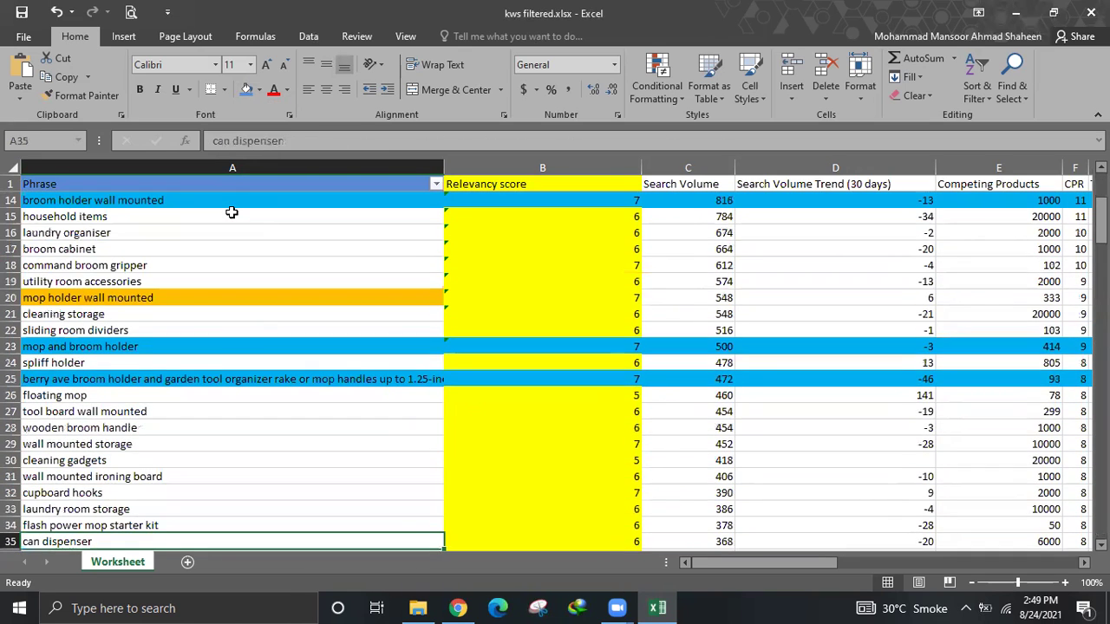
{"action": "key", "text": "Down"}
{"action": "key", "text": "Down"}
{"action": "key", "text": "Down"}
{"action": "key", "text": "Down"}
{"action": "key", "text": "Down"}
{"action": "key", "text": "Down"}
{"action": "key", "text": "Down"}
{"action": "key", "text": "Down"}
{"action": "key", "text": "Down"}
{"action": "key", "text": "Down"}
{"action": "key", "text": "Down"}
{"action": "key", "text": "Down"}
{"action": "key", "text": "Down"}
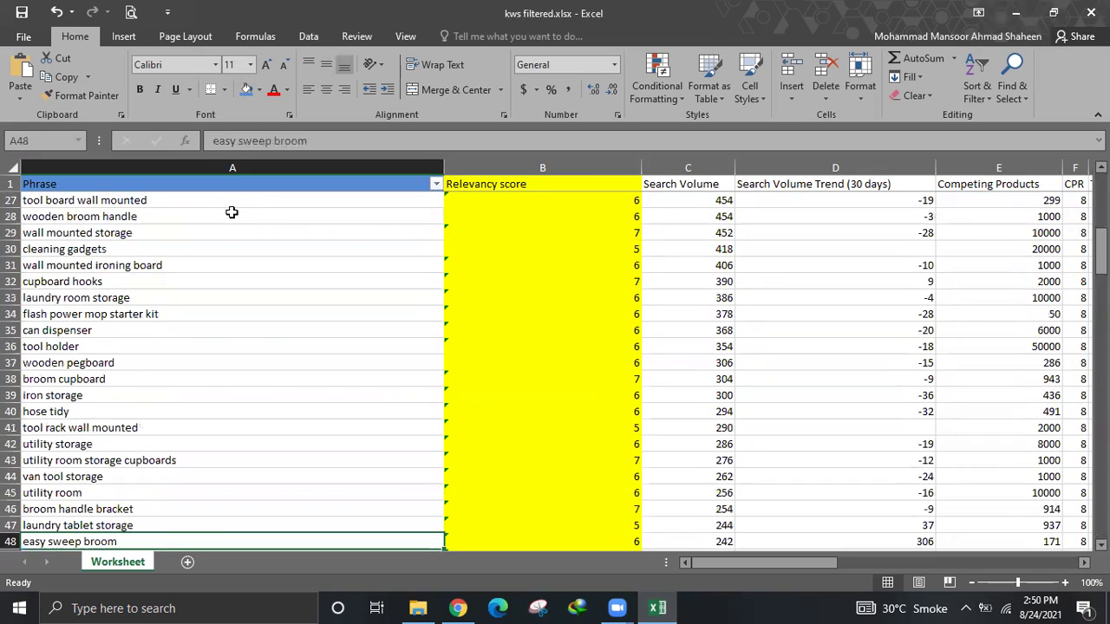
- Review the Phrase column again from row 48 back up to the header row
{"action": "key", "text": "Up"}
{"action": "key", "text": "Up"}
{"action": "key", "text": "Up"}
{"action": "key", "text": "Up"}
{"action": "key", "text": "Up"}
{"action": "key", "text": "Up"}
{"action": "key", "text": "Up"}
{"action": "key", "text": "Up"}
{"action": "key", "text": "Up"}
{"action": "key", "text": "Up"}
{"action": "key", "text": "Up"}
{"action": "key", "text": "Up"}
{"action": "key", "text": "Up"}
{"action": "key", "text": "Up"}
{"action": "key", "text": "Up"}
{"action": "key", "text": "Up"}
{"action": "key", "text": "Up"}
{"action": "key", "text": "Up"}
{"action": "key", "text": "Up"}
{"action": "key", "text": "Up"}
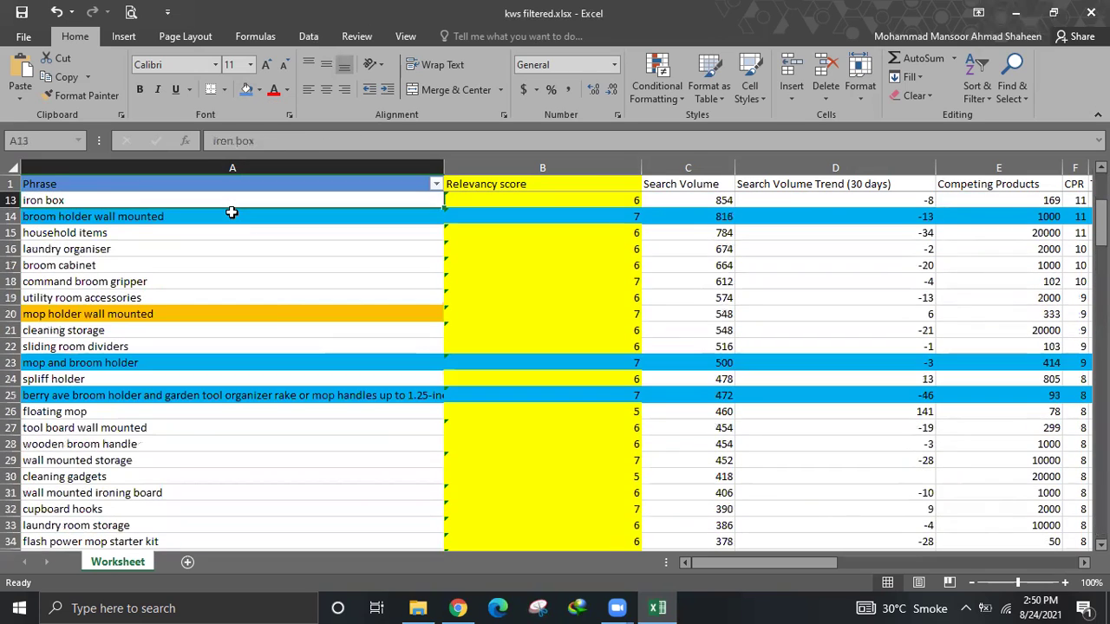
{"action": "key", "text": "Up"}
{"action": "key", "text": "Up"}
{"action": "key", "text": "Up"}
{"action": "key", "text": "Up"}
{"action": "key", "text": "Up"}
{"action": "key", "text": "Up"}
{"action": "key", "text": "Up"}
{"action": "key", "text": "Up"}
{"action": "key", "text": "Up"}
{"action": "key", "text": "Up"}
{"action": "key", "text": "Up"}
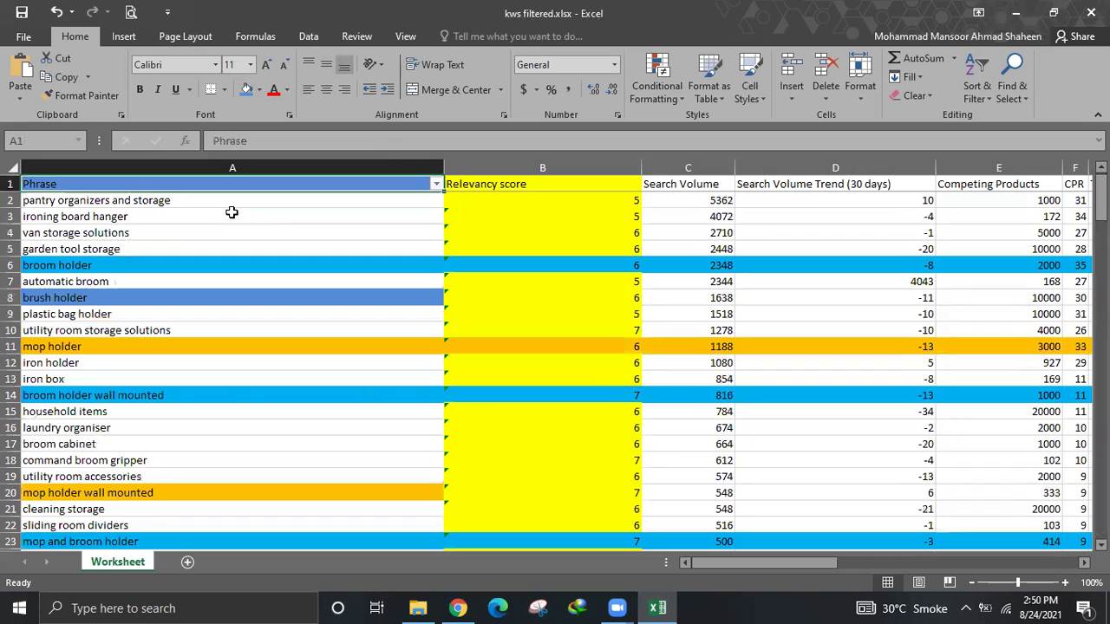
- Recheck the phrases at the start of the list, from "pantry organizers and storage" past "iron holder", and return to the Phrase header
{"action": "key", "text": "Down"}
{"action": "key", "text": "Down"}
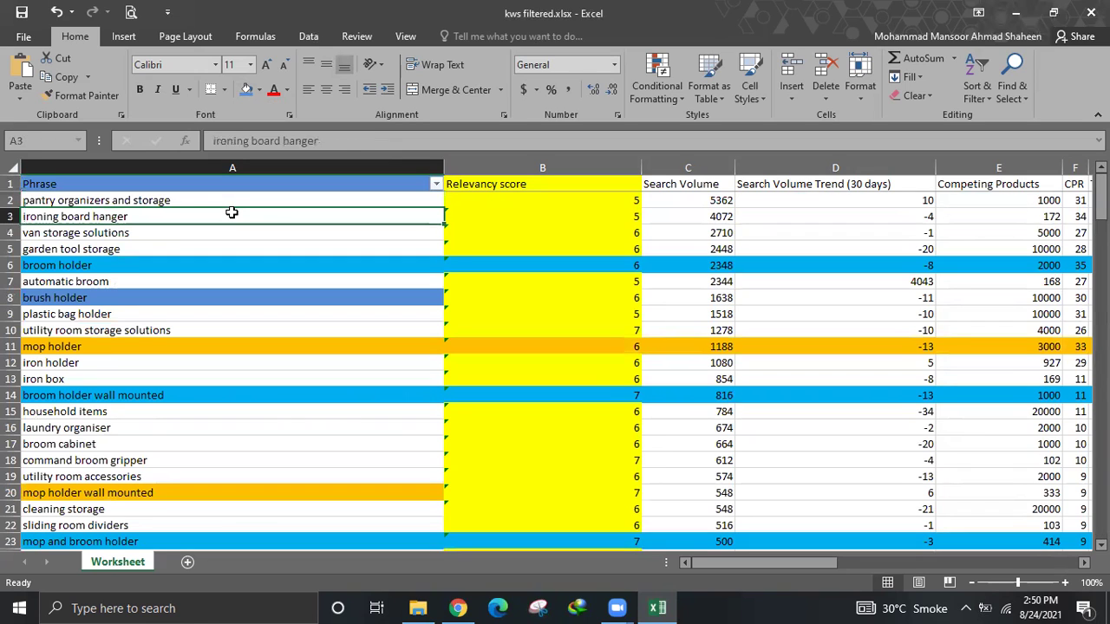
{"action": "key", "text": "Down"}
{"action": "key", "text": "Down"}
{"action": "key", "text": "Down"}
{"action": "key", "text": "Down"}
{"action": "key", "text": "Down"}
{"action": "key", "text": "Down"}
{"action": "key", "text": "Down"}
{"action": "key", "text": "Down"}
{"action": "key", "text": "Down"}
{"action": "key", "text": "Down"}
{"action": "key", "text": "Down"}
{"action": "key", "text": "Down"}
{"action": "key", "text": "Down"}
{"action": "key", "text": "Down"}
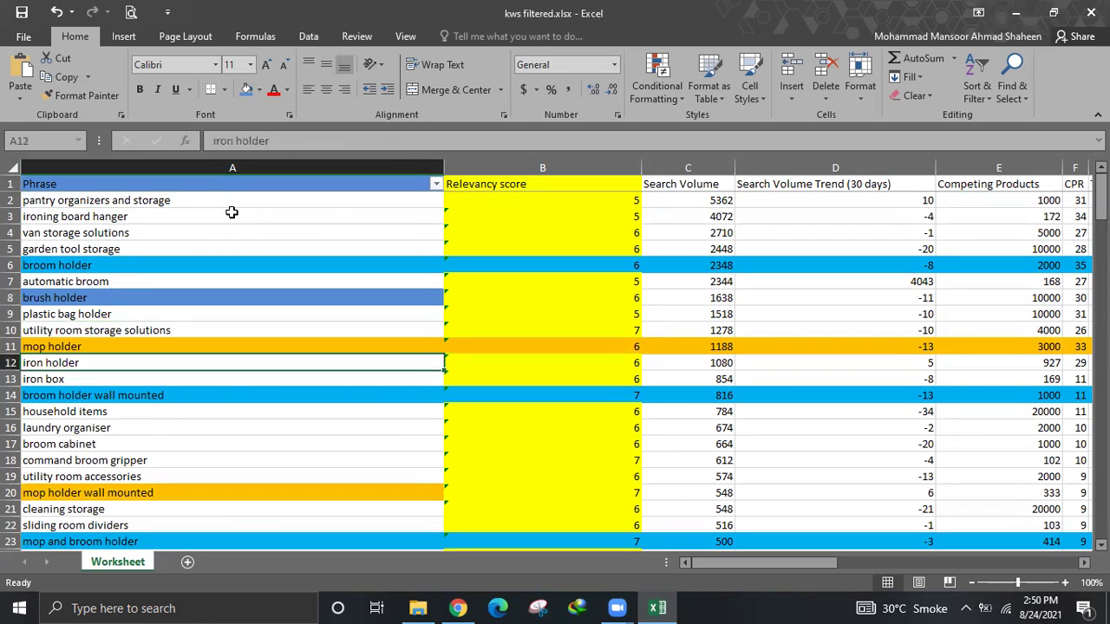
{"action": "key", "text": "Up"}
{"action": "key", "text": "Up"}
{"action": "key", "text": "Up"}
{"action": "key", "text": "Up"}
{"action": "key", "text": "Up"}
{"action": "key", "text": "Up"}
{"action": "key", "text": "Up"}
{"action": "key", "text": "Up"}
{"action": "key", "text": "Up"}
{"action": "key", "text": "Up"}
{"action": "key", "text": "Up"}
{"action": "key", "text": "Up"}
{"action": "key", "text": "Up"}
{"action": "key", "text": "Up"}
{"action": "key", "text": "Up"}
{"action": "key", "text": "Up"}
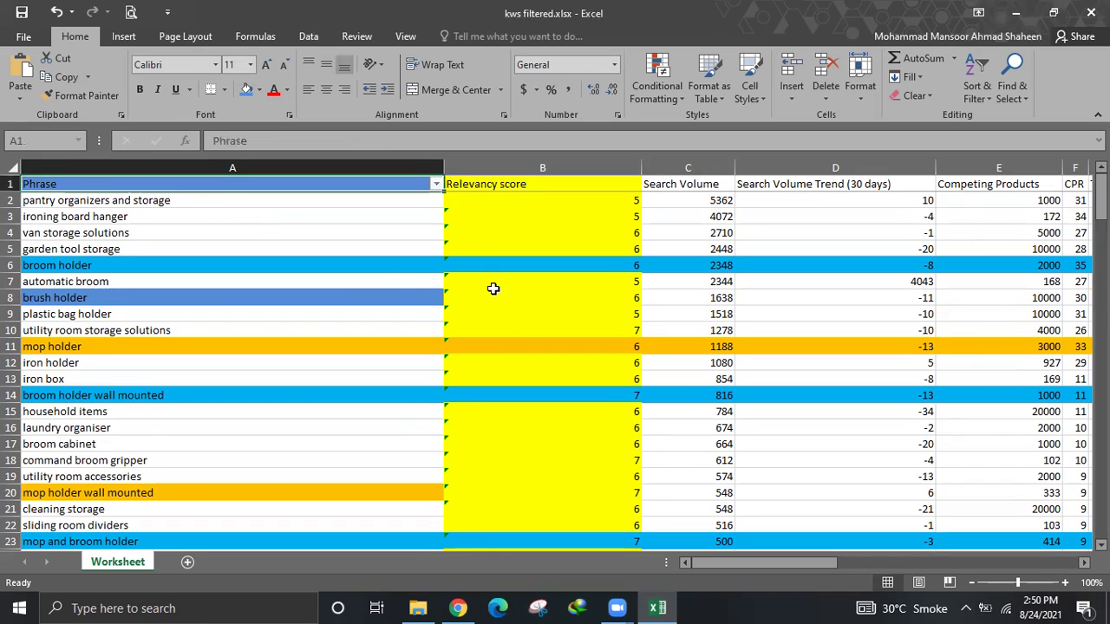
- Filter the Phrase column to show only phrases containing "broom holder"
{"action": "key", "text": "Down"}
{"action": "key", "text": "Down"}
{"action": "key", "text": "Down"}
{"action": "key", "text": "Down"}
{"action": "key", "text": "Down"}
{"action": "key", "text": "Down"}
{"action": "key", "text": "Up"}
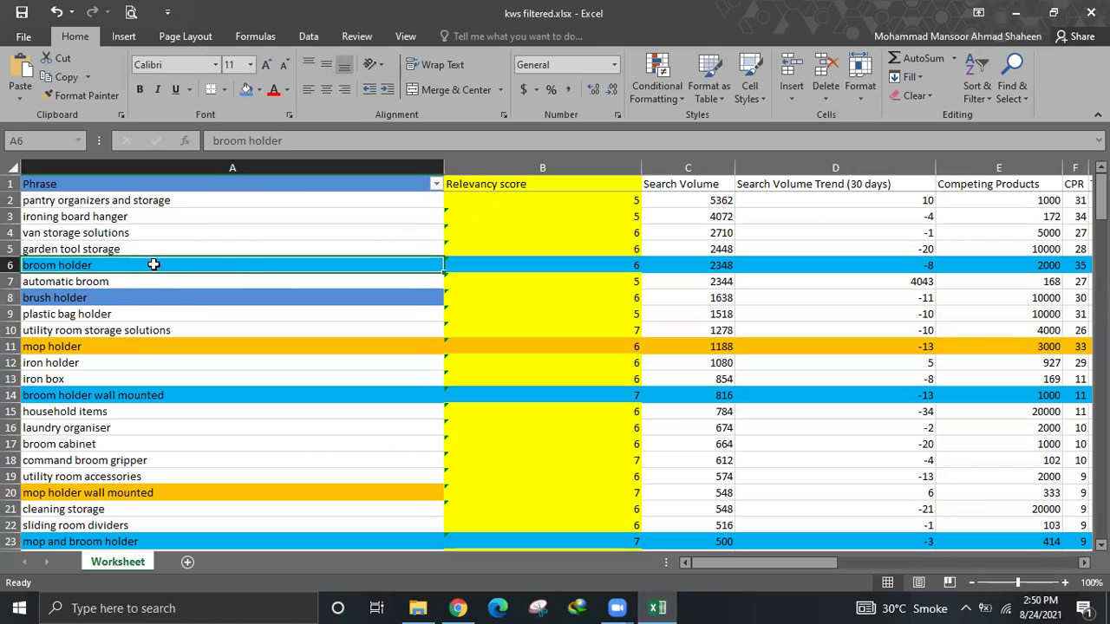
{"action": "left_click", "coordinate": [436, 185]}
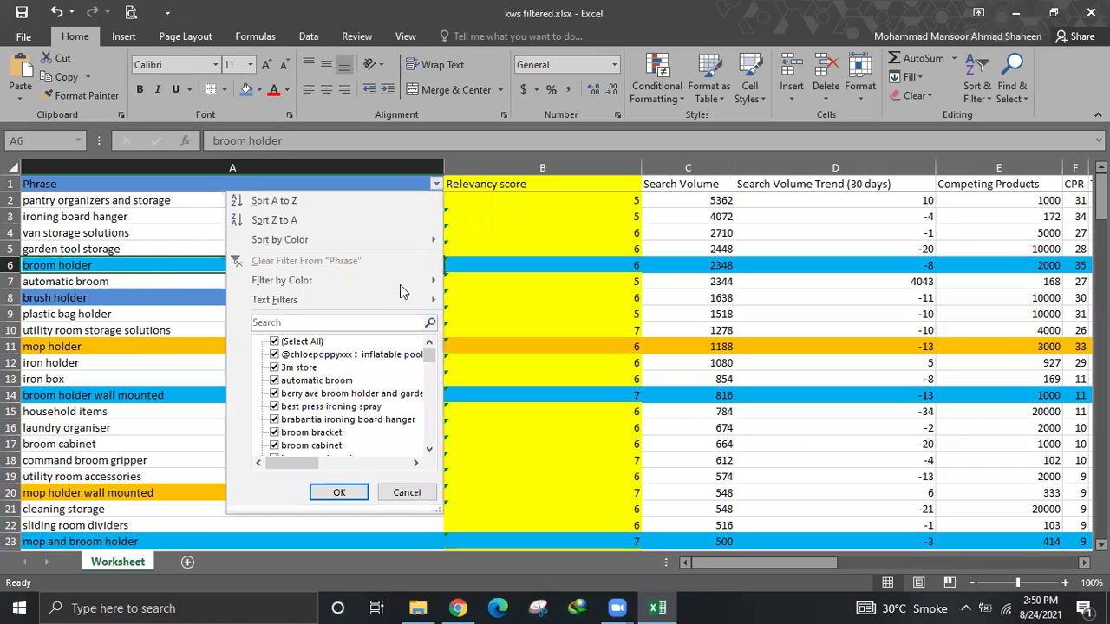
{"action": "type", "text": "broom hol"}
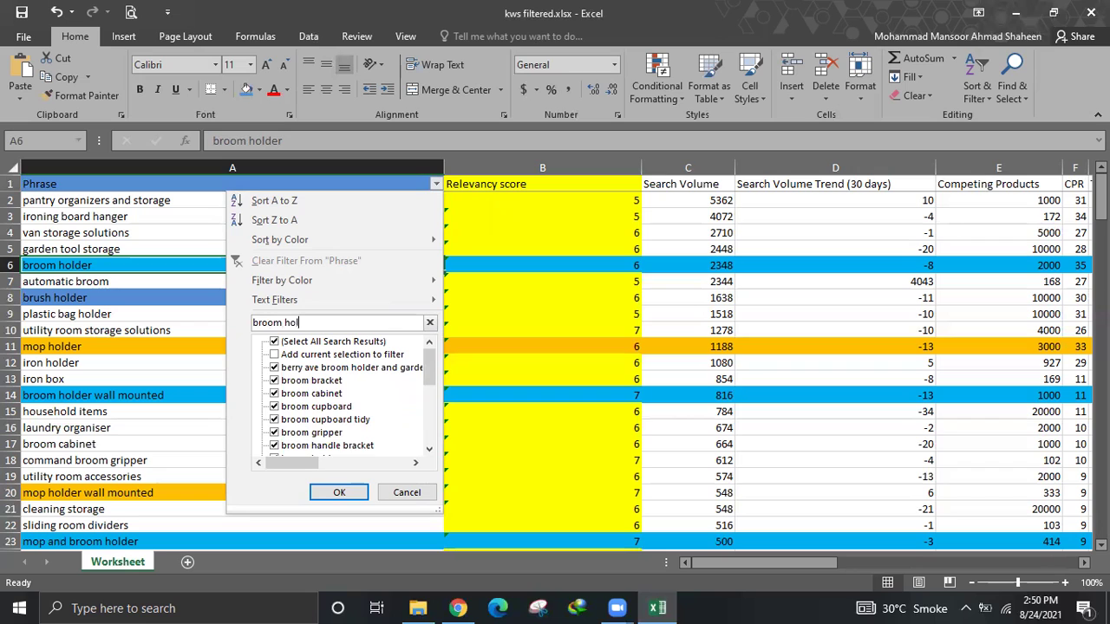
{"action": "type", "text": "der"}
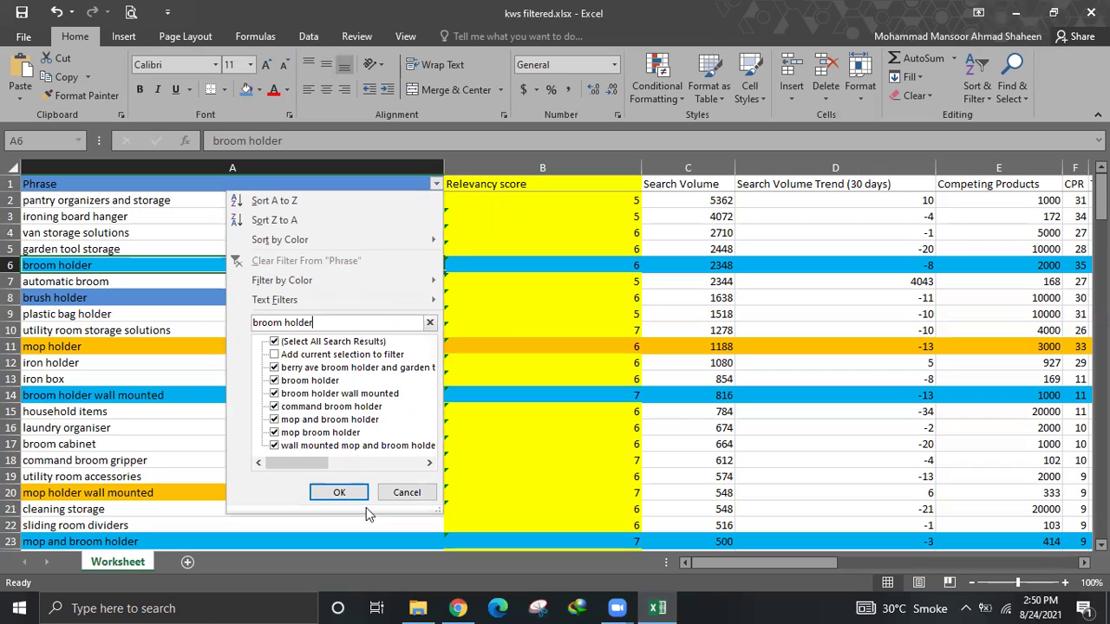
{"action": "left_click", "coordinate": [358, 494]}
- Examine the filtered "broom holder" phrases from "mop broom holder" back up to "broom holder"
{"action": "left_click", "coordinate": [268, 364]}
{"action": "left_click", "coordinate": [280, 314]}
{"action": "left_click", "coordinate": [280, 297]}
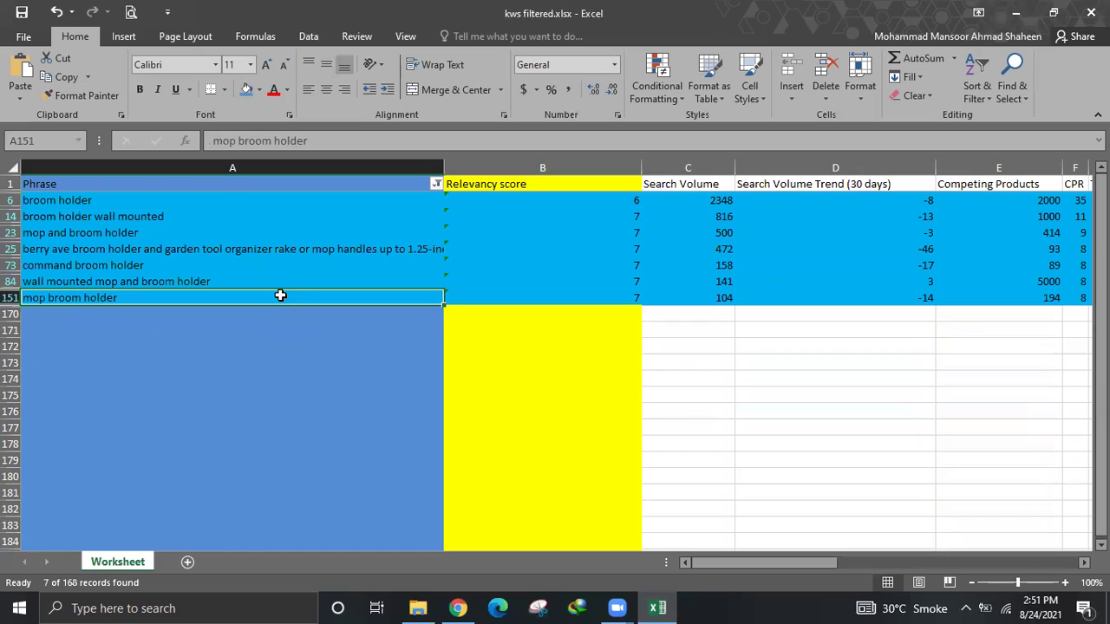
{"action": "key", "text": "Up"}
{"action": "key", "text": "Up"}
{"action": "key", "text": "Up"}
{"action": "key", "text": "Up"}
{"action": "key", "text": "Up"}
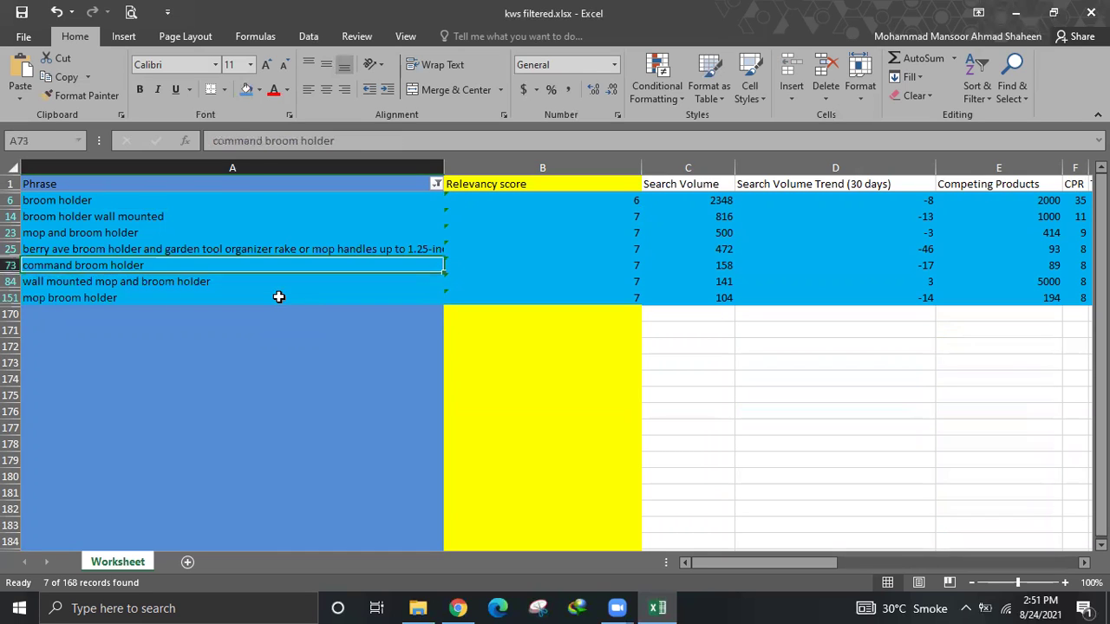
{"action": "key", "text": "Up"}
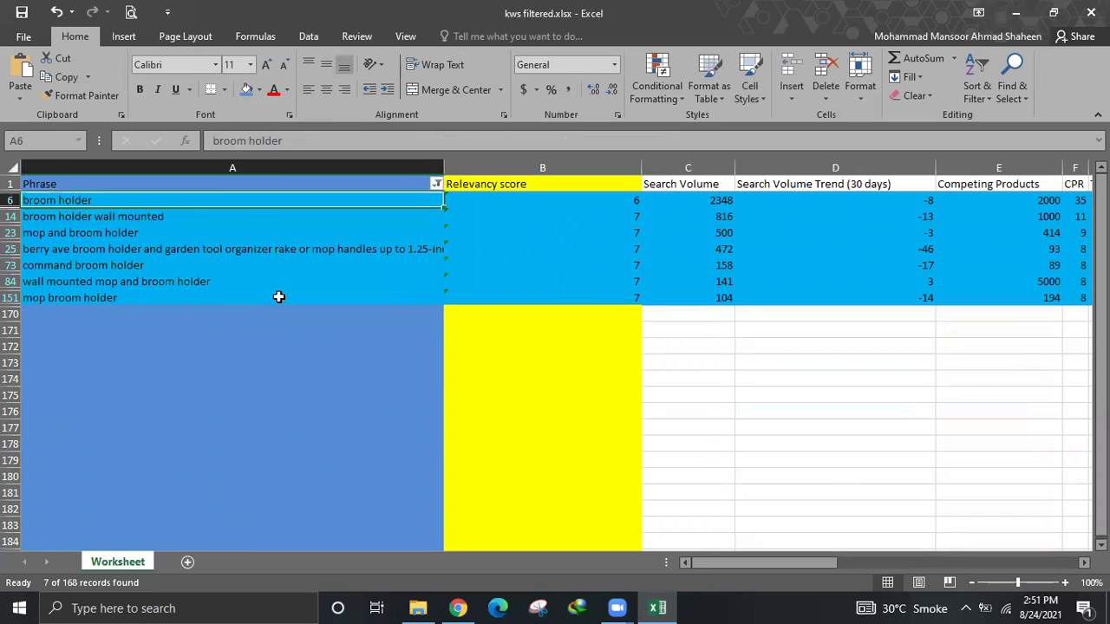
- Compare the filtered phrases from "broom holder" down past the long "berry ave broom holder" phrase, and return to the first phrase
{"action": "key", "text": "Down"}
{"action": "key", "text": "Down"}
{"action": "key", "text": "Down"}
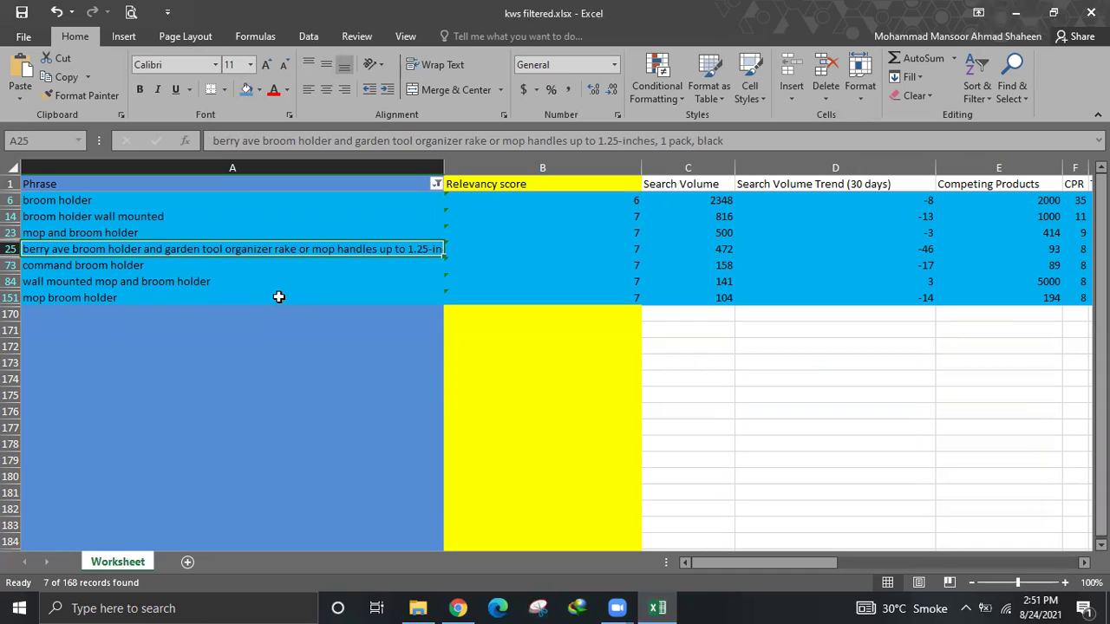
{"action": "key", "text": "Down"}
{"action": "key", "text": "Down"}
{"action": "key", "text": "Up"}
{"action": "key", "text": "Up"}
{"action": "key", "text": "Up"}
{"action": "key", "text": "Up"}
{"action": "key", "text": "Up"}
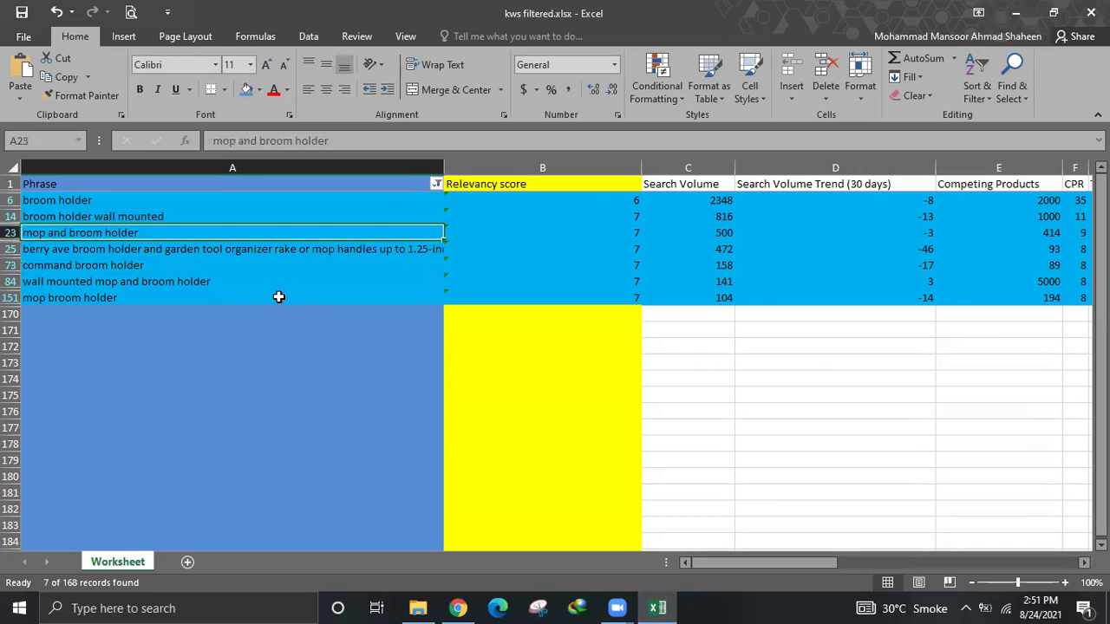
- Go through the whole filtered list down to "mop broom holder" in row 151 and back to "broom holder"
{"action": "key", "text": "Down"}
{"action": "key", "text": "Down"}
{"action": "key", "text": "Down"}
{"action": "key", "text": "Down"}
{"action": "key", "text": "Down"}
{"action": "key", "text": "Down"}
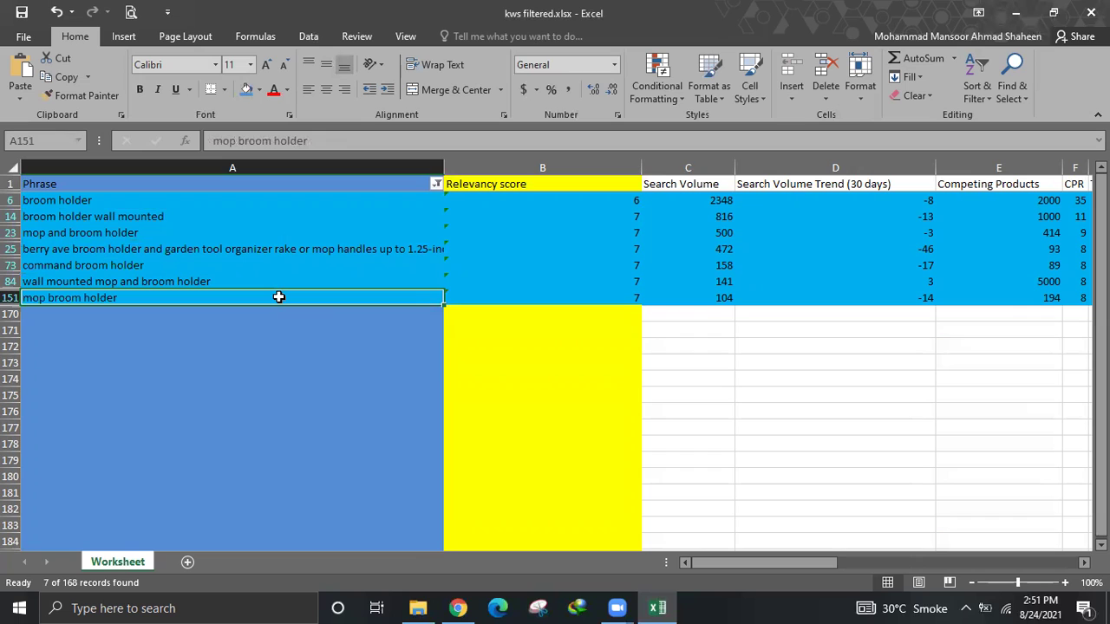
{"action": "key", "text": "Up"}
{"action": "key", "text": "Up"}
{"action": "key", "text": "Up"}
{"action": "key", "text": "Up"}
{"action": "key", "text": "Up"}
{"action": "key", "text": "Up"}
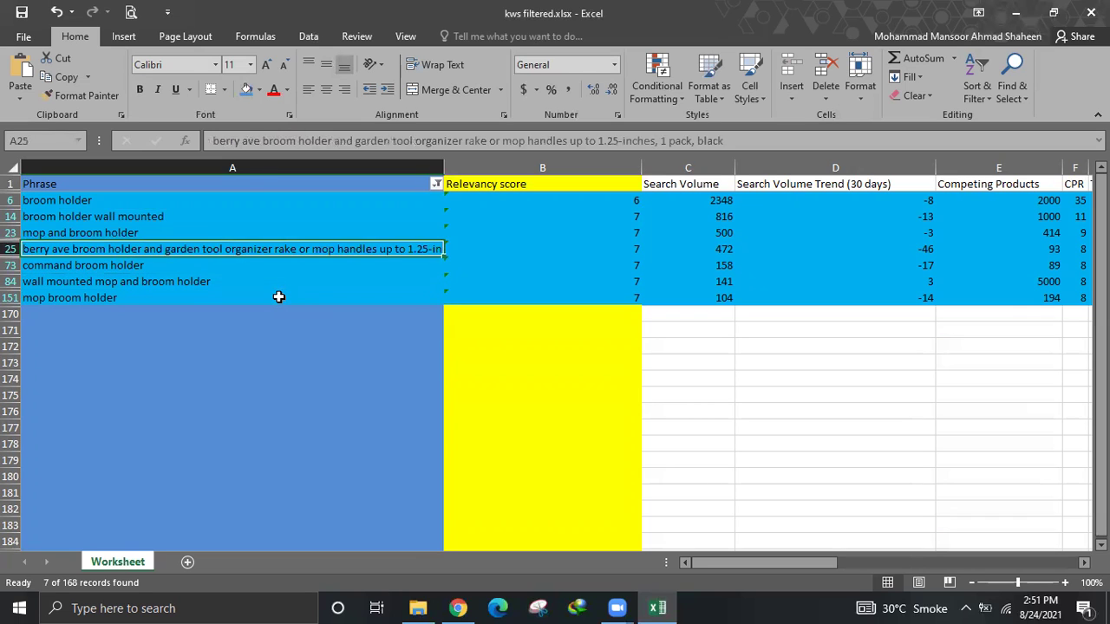
- Read each filtered variation in turn, from "broom holder wall mounted" to "mop broom holder", and return to the main phrase "broom holder"
{"action": "key", "text": "Down"}
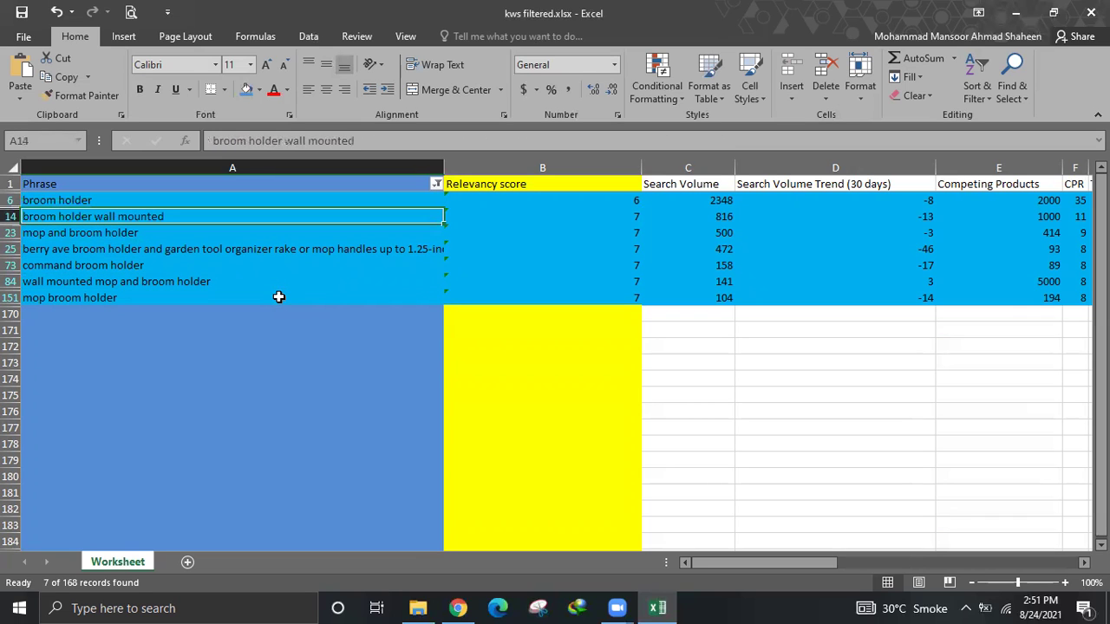
{"action": "key", "text": "Down"}
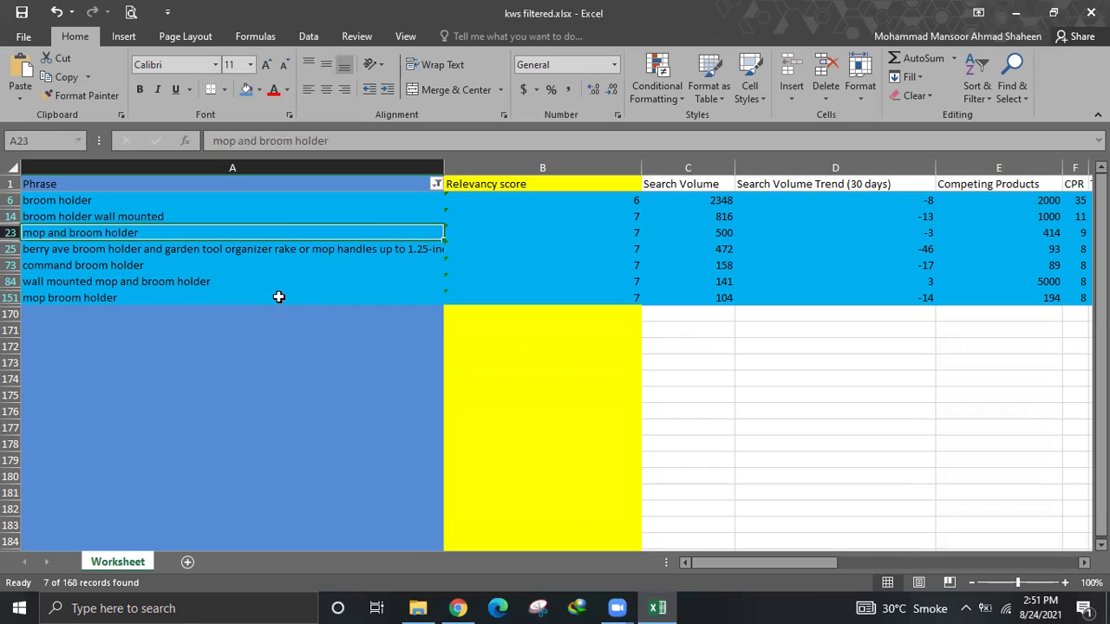
{"action": "key", "text": "Down"}
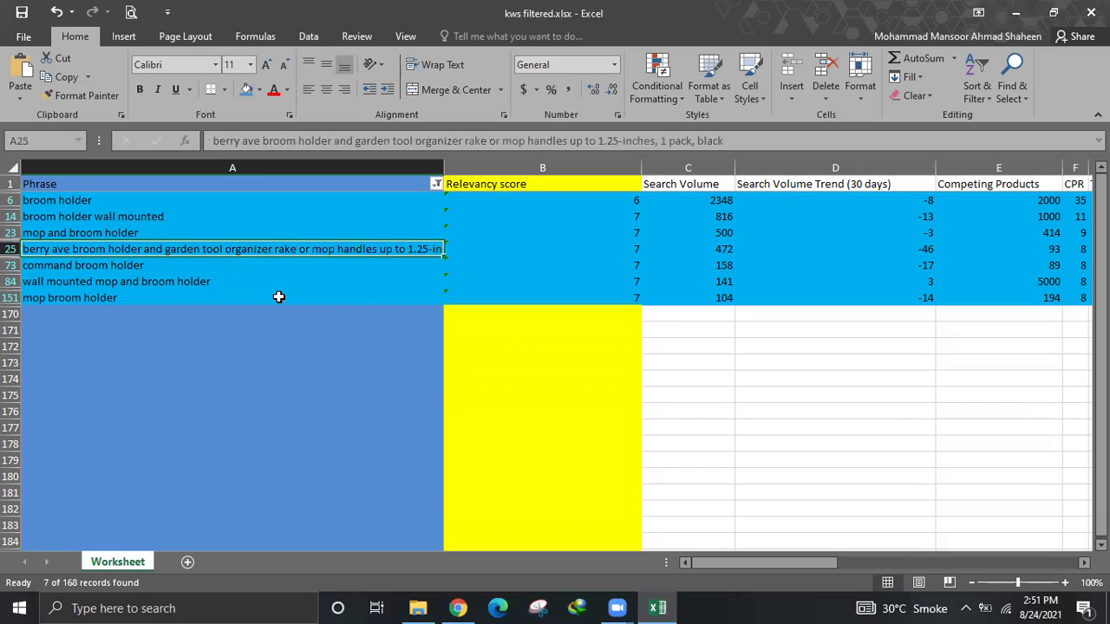
{"action": "key", "text": "Down"}
{"action": "key", "text": "Down"}
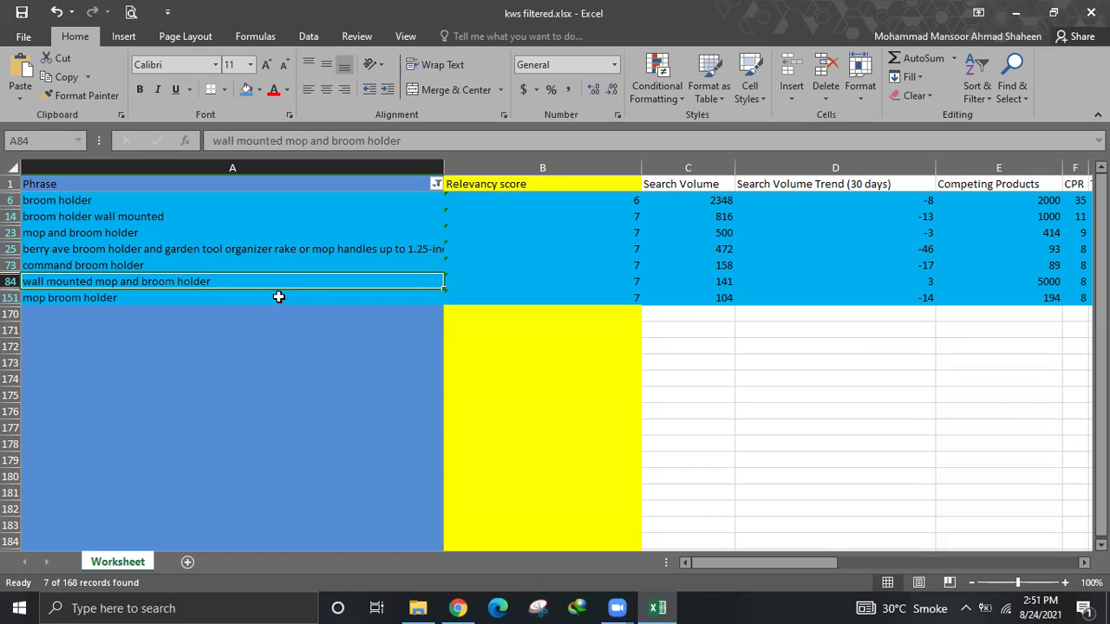
{"action": "key", "text": "Down"}
{"action": "key", "text": "Up"}
{"action": "key", "text": "Up"}
{"action": "key", "text": "Up"}
{"action": "key", "text": "Up"}
{"action": "key", "text": "Up"}
{"action": "key", "text": "Up"}
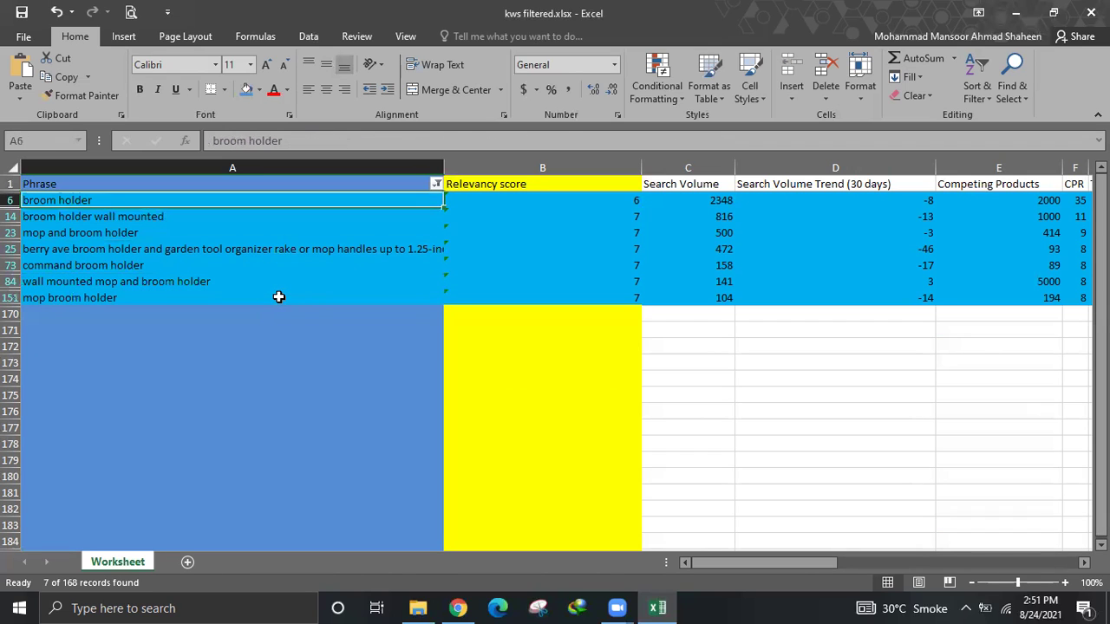
- Step down and back up through the filtered "broom holder" phrases, ending below the last variation, "mop broom holder"
{"action": "key", "text": "Down"}
{"action": "key", "text": "Down"}
{"action": "key", "text": "Down"}
{"action": "key", "text": "Down"}
{"action": "key", "text": "Down"}
{"action": "key", "text": "Down"}
{"action": "key", "text": "Up"}
{"action": "key", "text": "Up"}
{"action": "key", "text": "Up"}
{"action": "key", "text": "Up"}
{"action": "key", "text": "Up"}
{"action": "key", "text": "Up"}
{"action": "key", "text": "Down"}
{"action": "key", "text": "Down"}
{"action": "key", "text": "Down"}
{"action": "key", "text": "Down"}
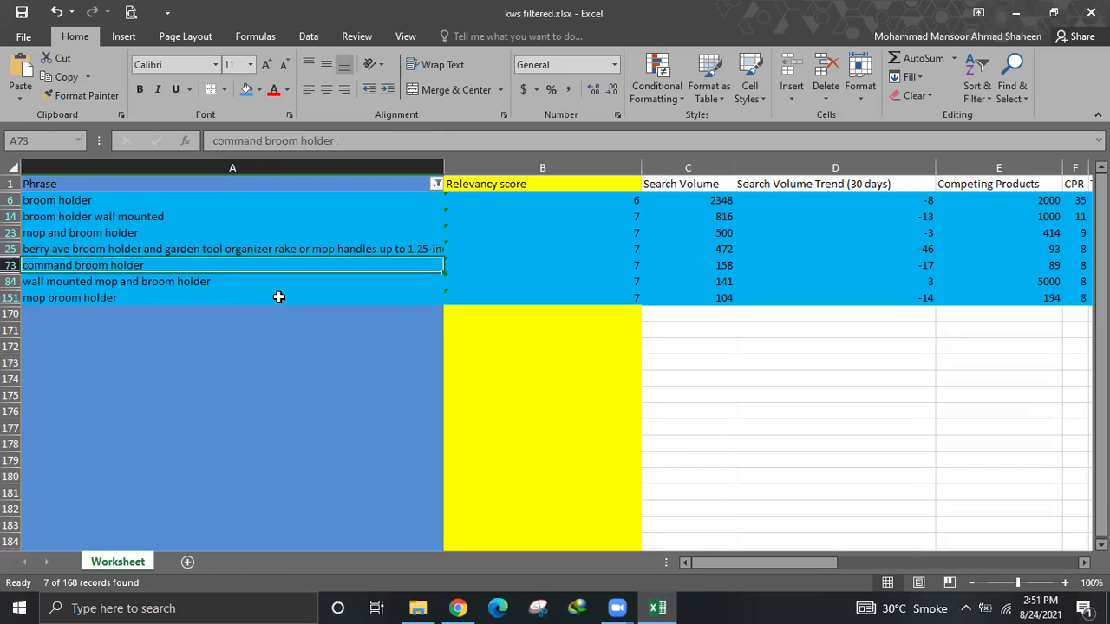
{"action": "key", "text": "Down"}
{"action": "key", "text": "Down"}
{"action": "key", "text": "Down"}
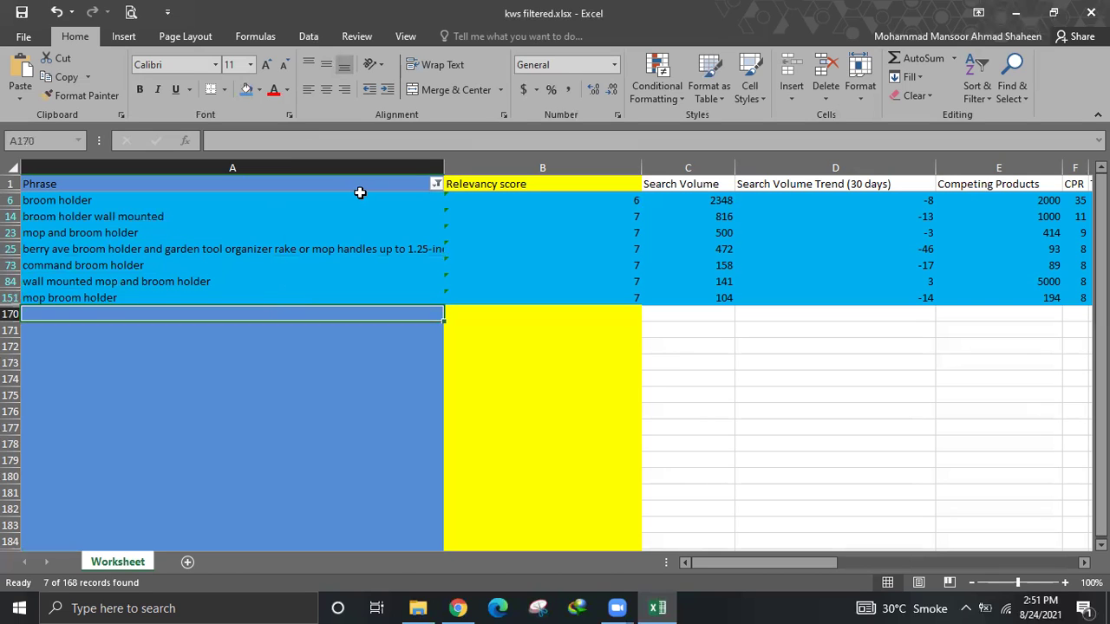
- Clear the Phrase filter, filter the column by "mop holder" instead, and review the matching phrases
{"action": "left_click", "coordinate": [438, 185]}
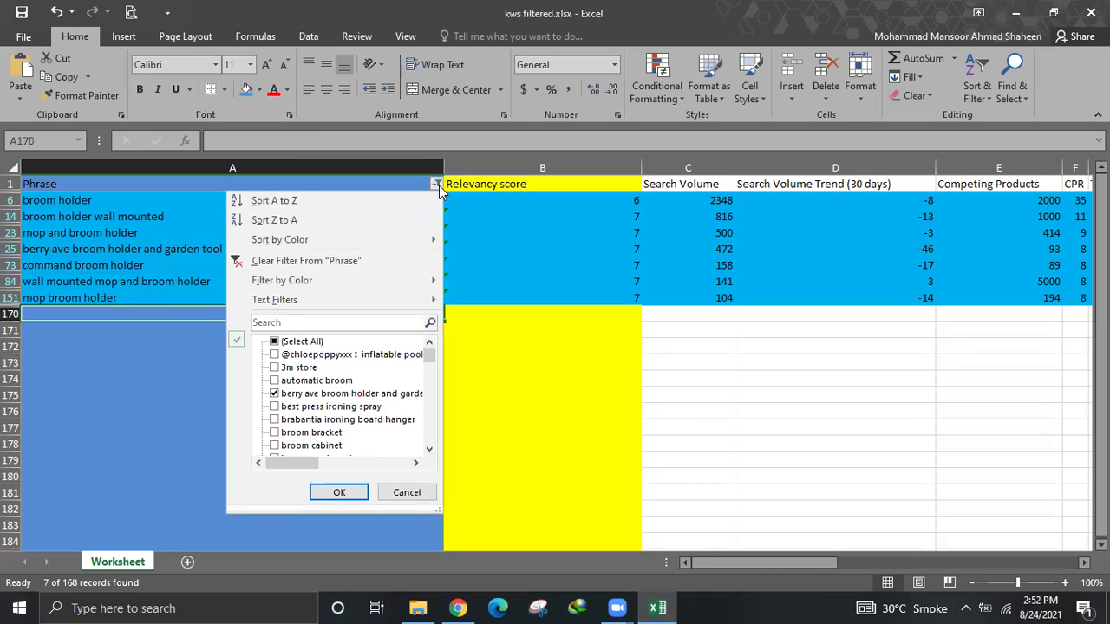
{"action": "left_click", "coordinate": [279, 261]}
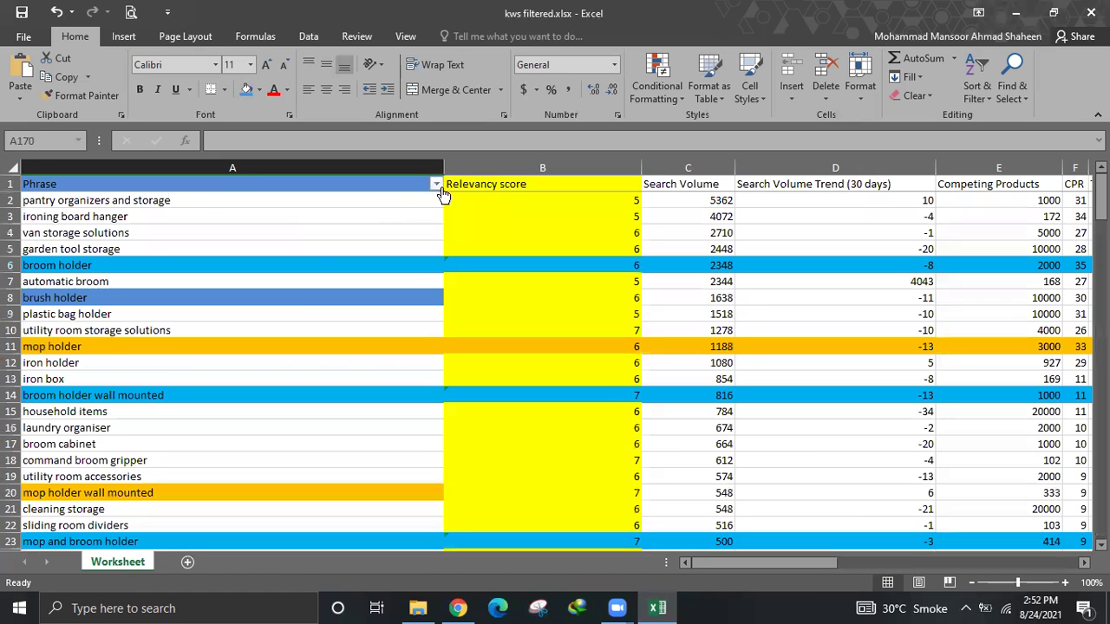
{"action": "left_click", "coordinate": [436, 184]}
{"action": "left_click", "coordinate": [389, 322]}
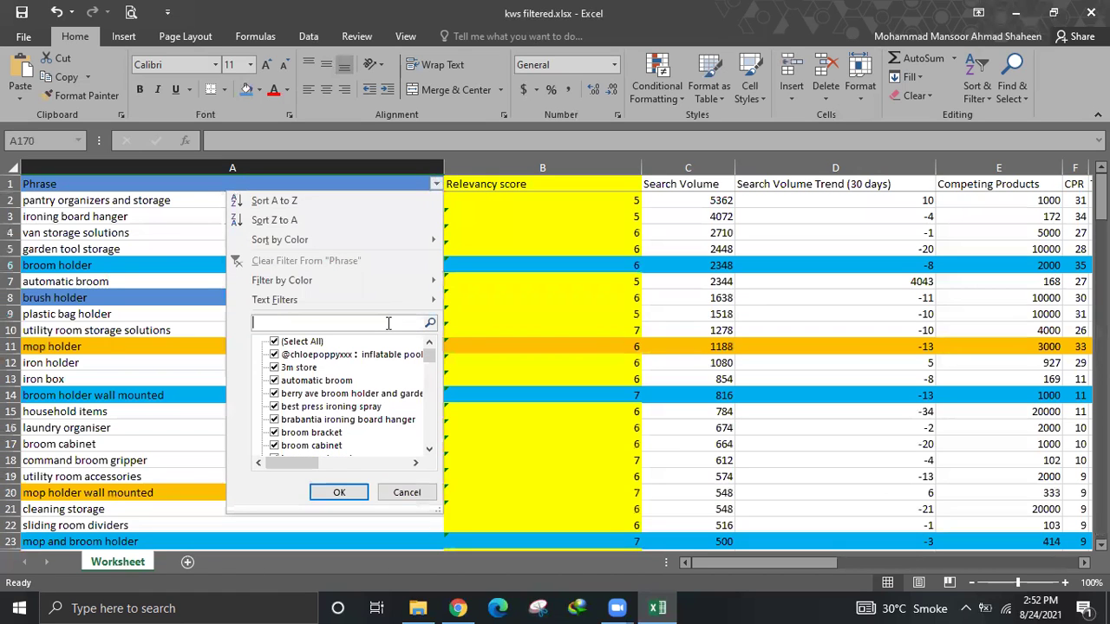
{"action": "type", "text": "mop "}
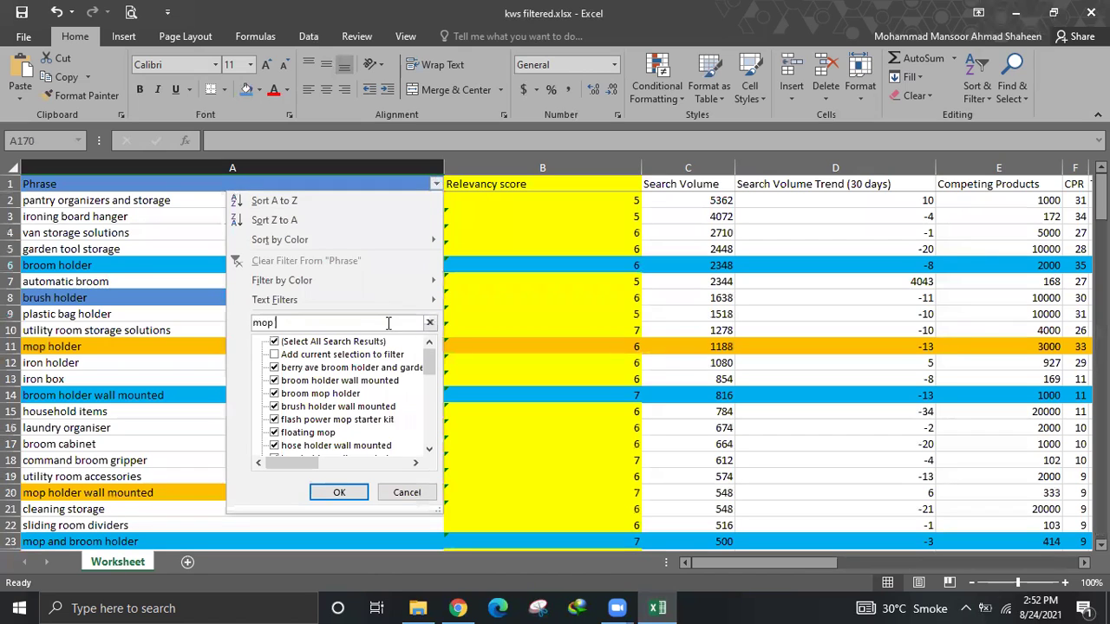
{"action": "type", "text": "holder"}
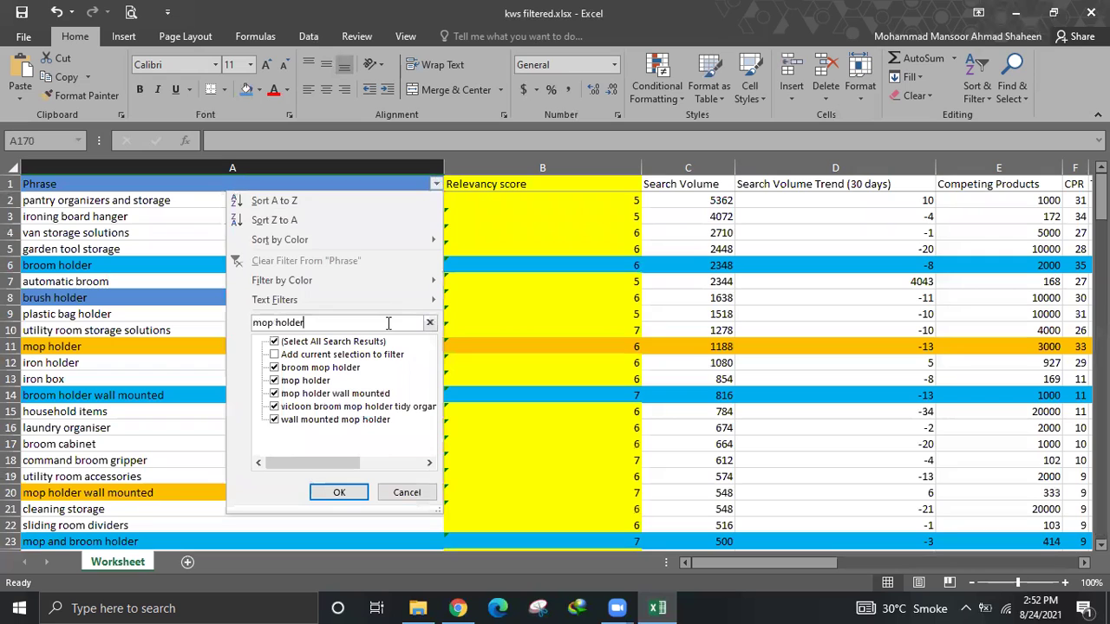
{"action": "key", "text": "Return"}
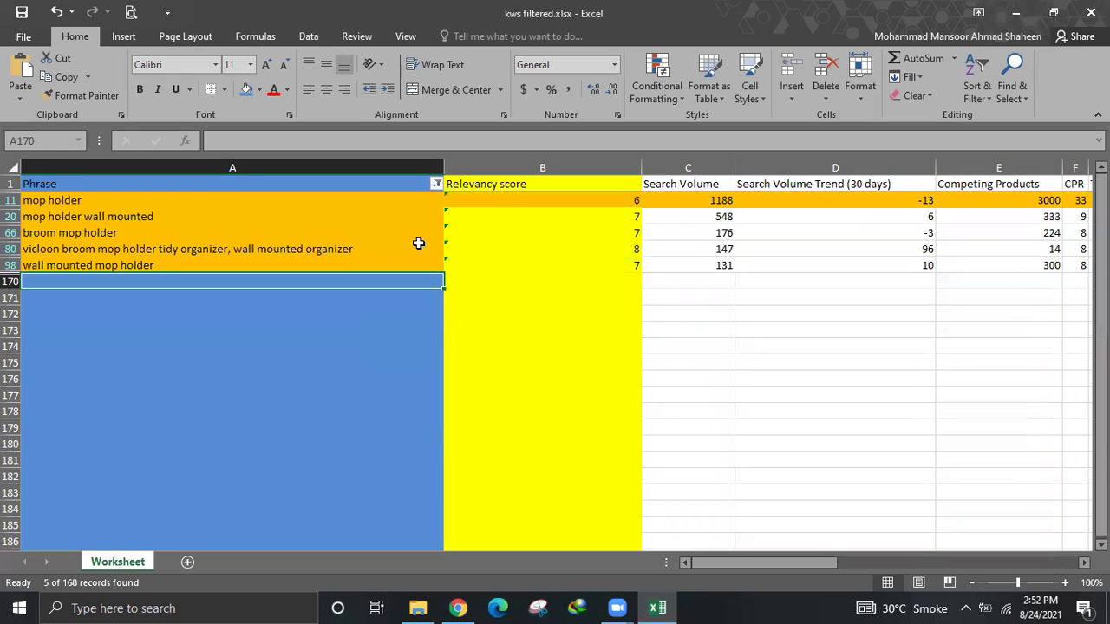
{"action": "left_click", "coordinate": [392, 252]}
{"action": "left_click", "coordinate": [378, 205]}
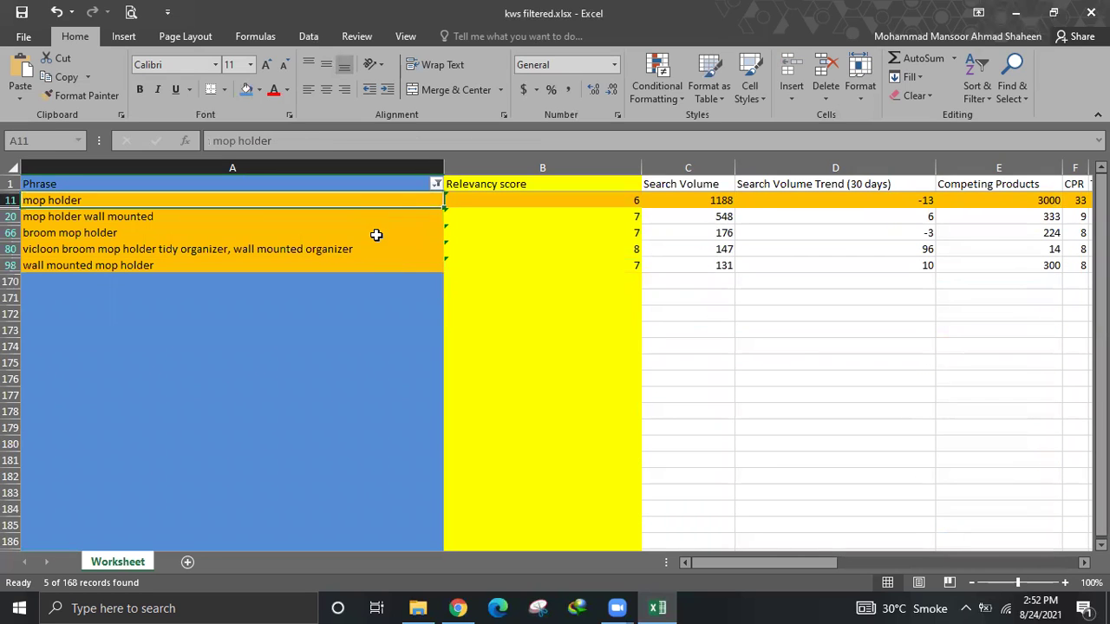
{"action": "left_click", "coordinate": [377, 235]}
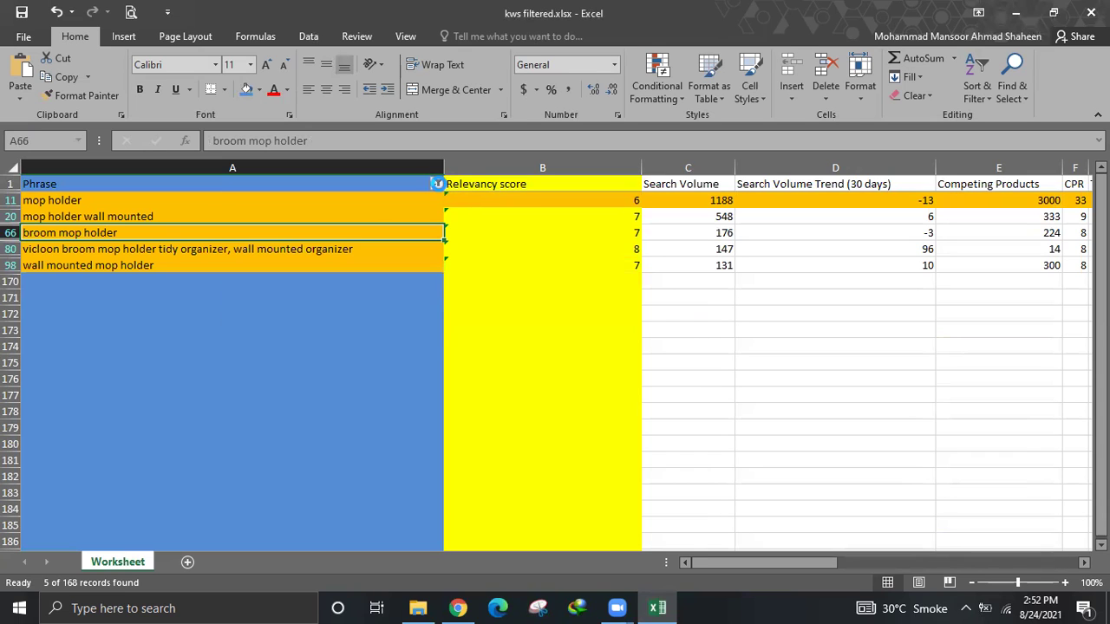
- Replace the "mop holder" filter on the Phrase column with a filter for "brush holder"
{"action": "left_click", "coordinate": [438, 184]}
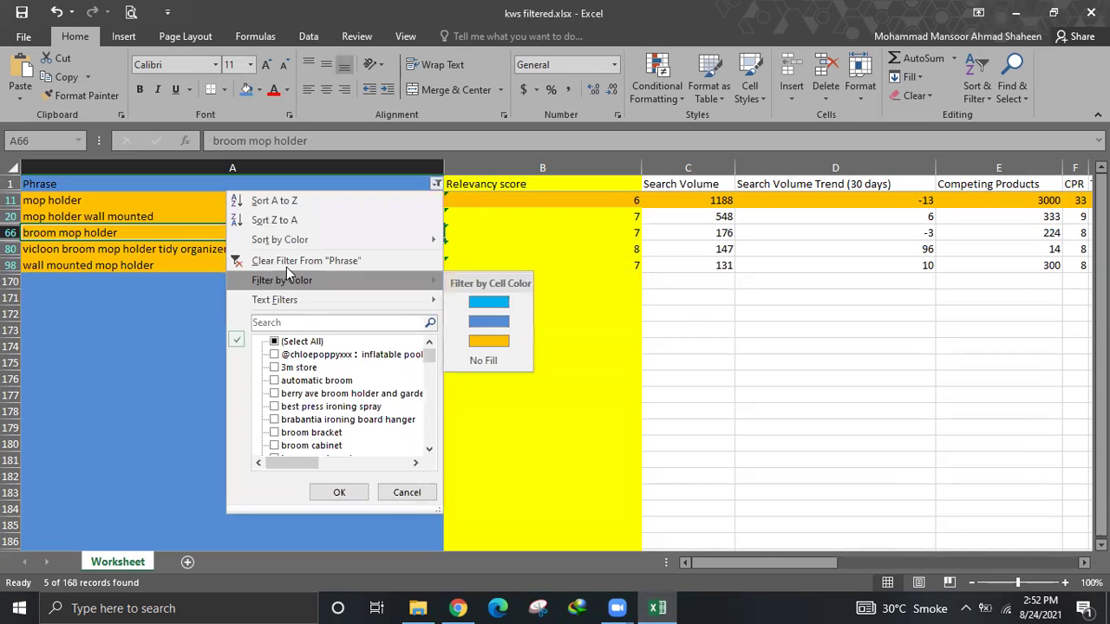
{"action": "left_click", "coordinate": [286, 261]}
{"action": "left_click", "coordinate": [436, 185]}
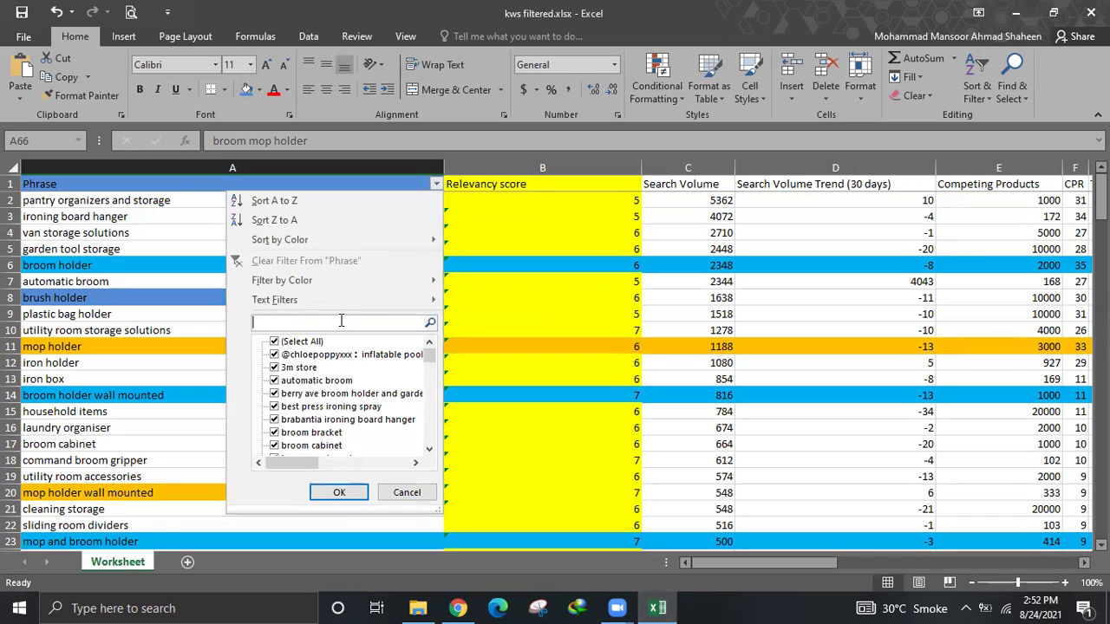
{"action": "type", "text": "brush"}
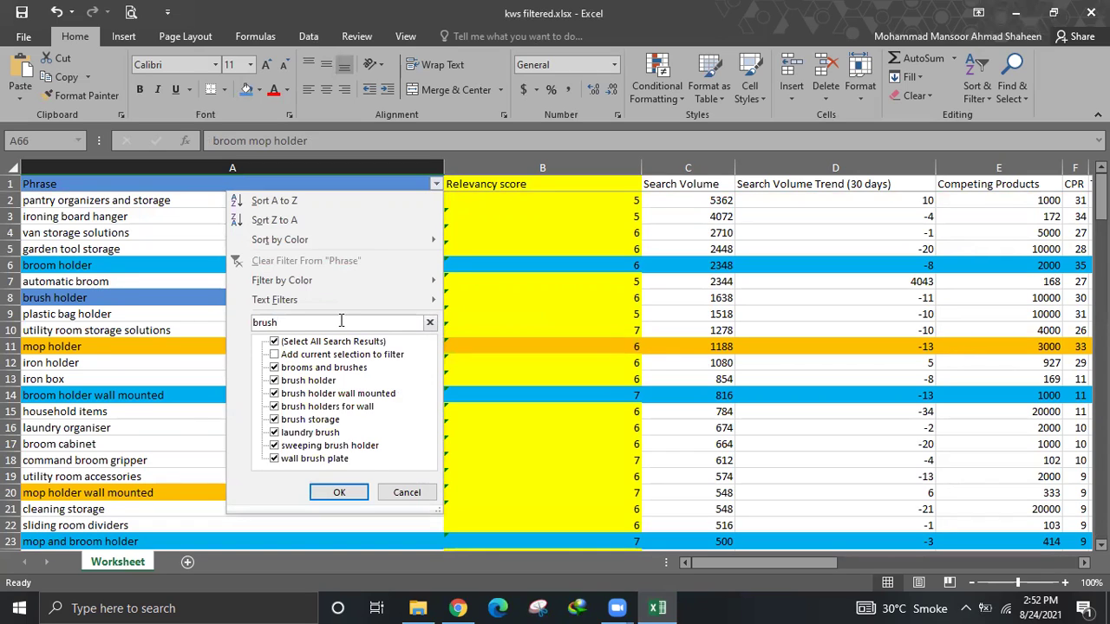
{"action": "type", "text": "holder"}
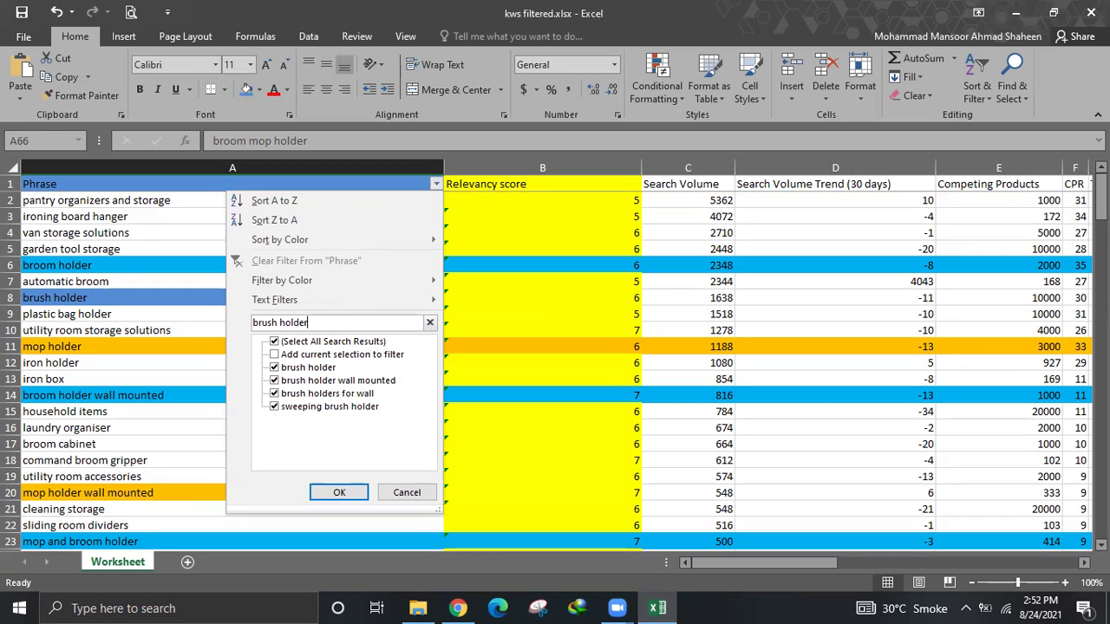
{"action": "key", "text": "Return"}
- Review the filtered "brush holder" variations, including "brush holder wall mounted", "brush holders for wall" and "sweeping brush holder"
{"action": "left_click", "coordinate": [344, 237]}
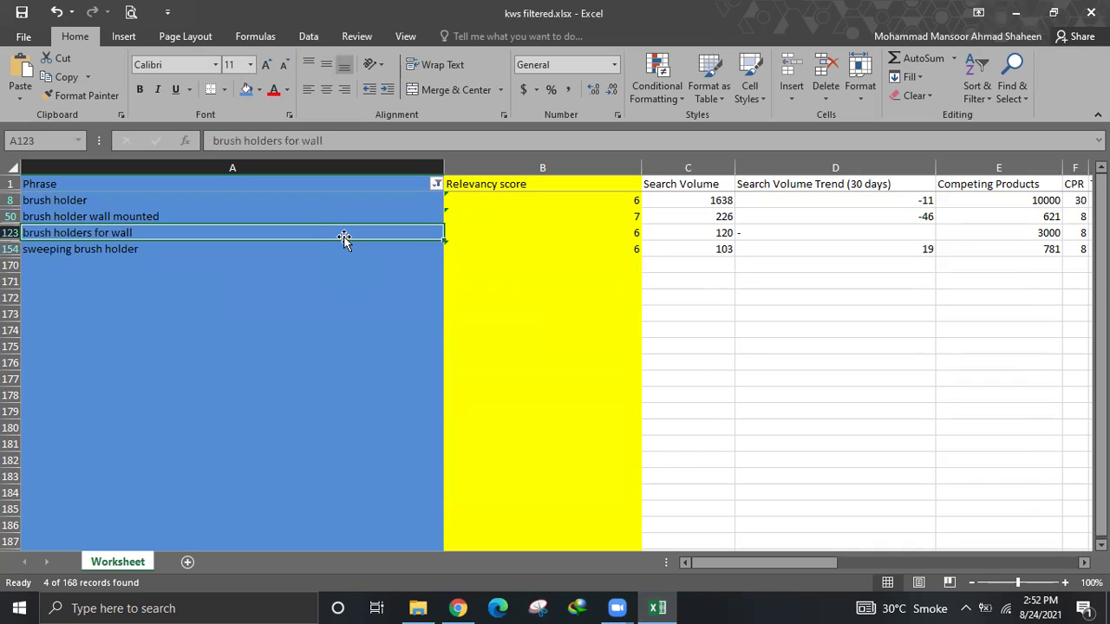
{"action": "left_click", "coordinate": [342, 247]}
{"action": "left_click", "coordinate": [338, 215]}
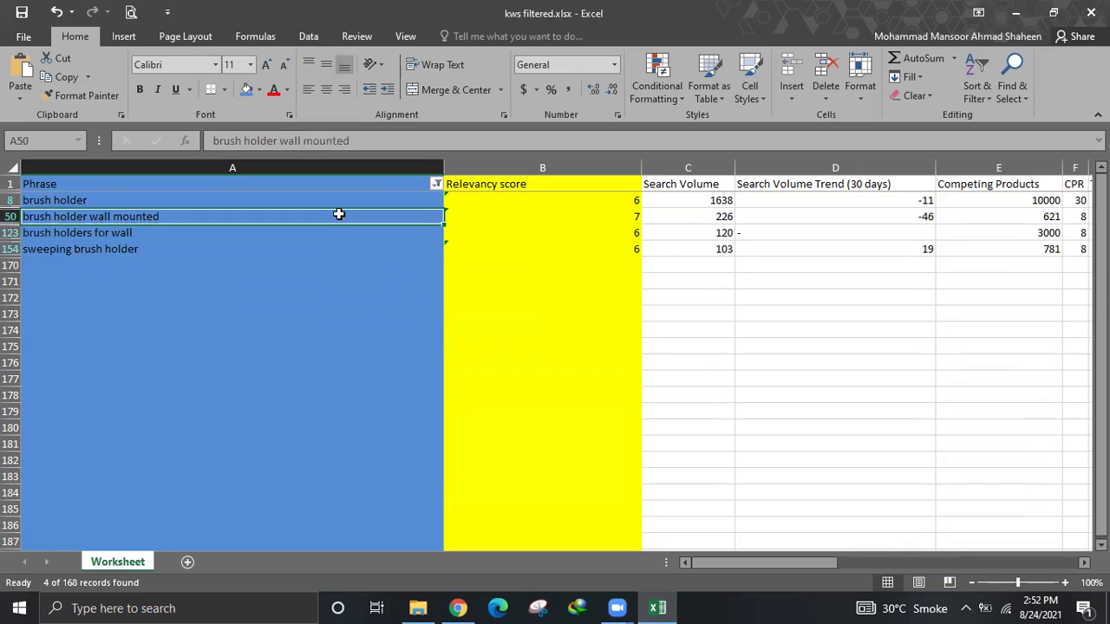
{"action": "double_click", "coordinate": [342, 214]}
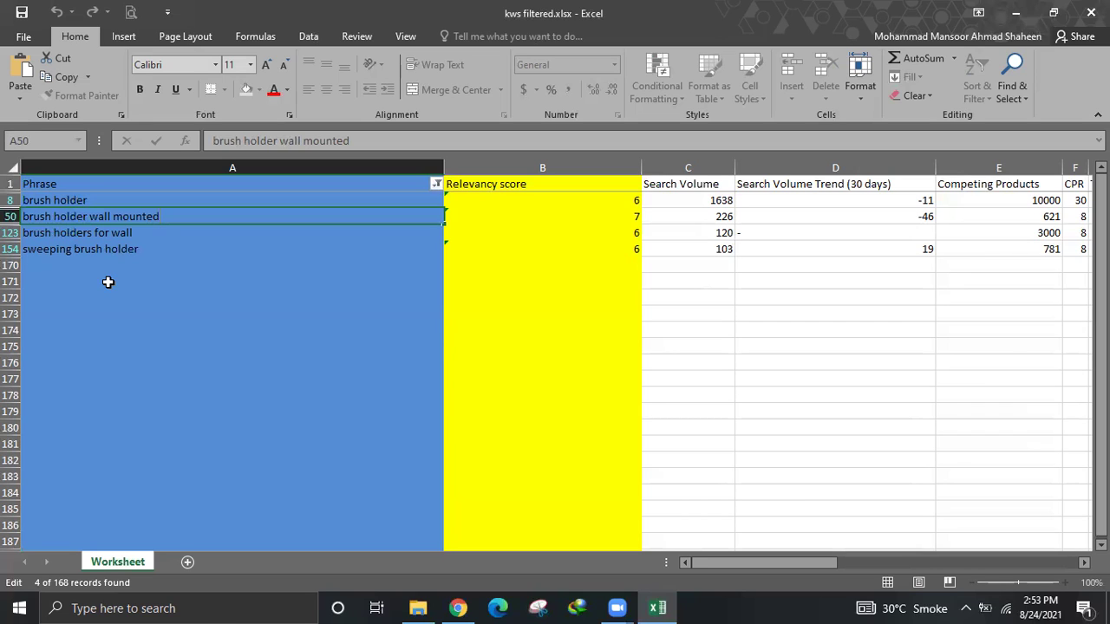
{"action": "left_click", "coordinate": [207, 246]}
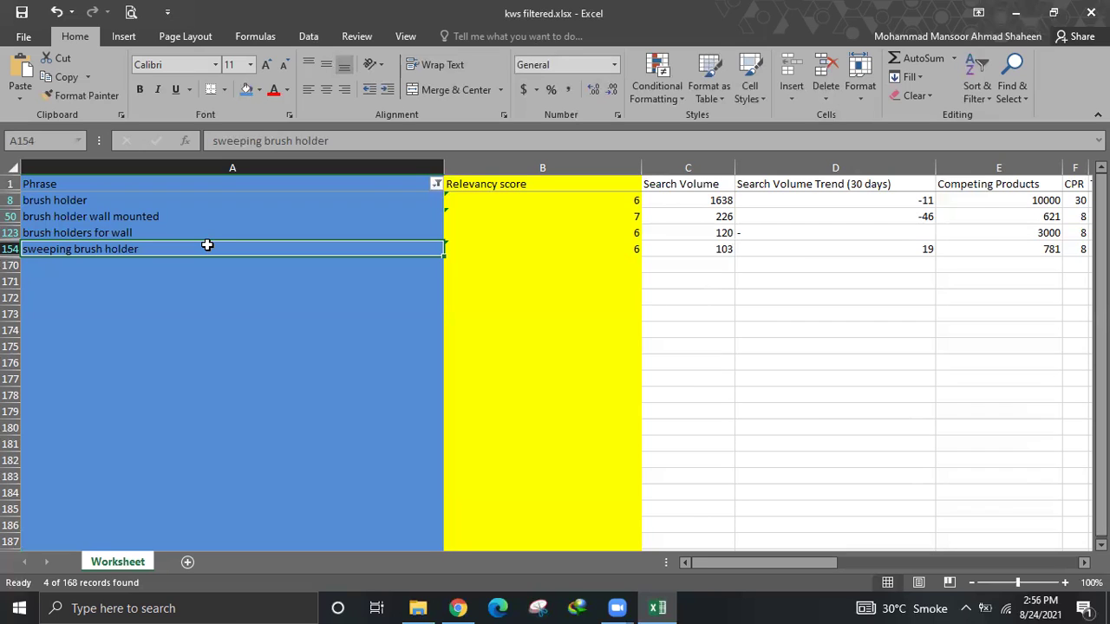
{"action": "left_click", "coordinate": [707, 600]}
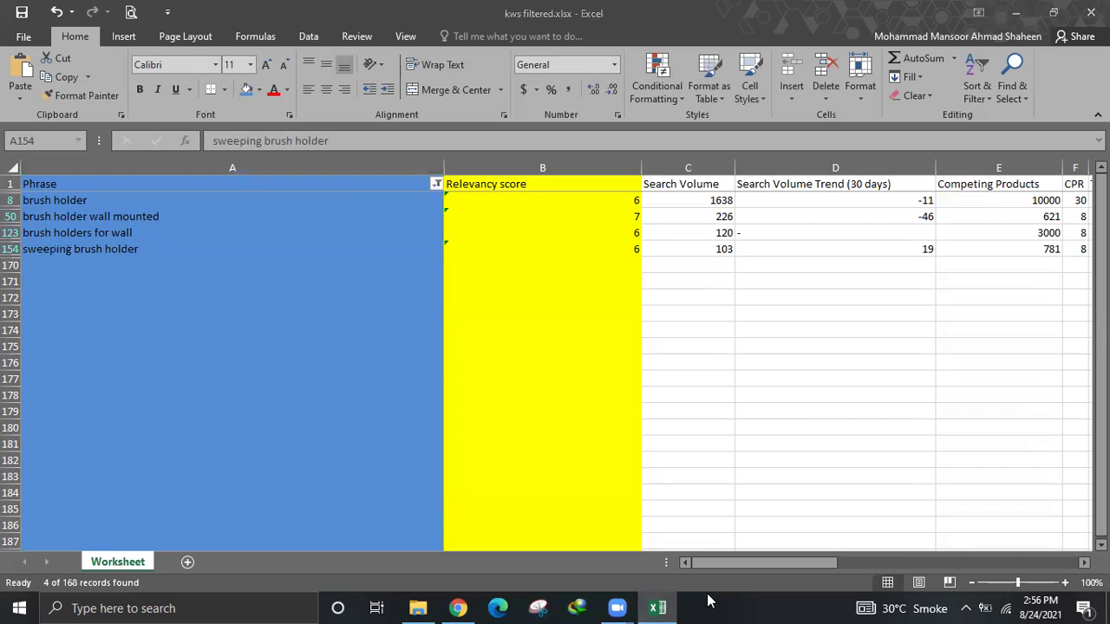